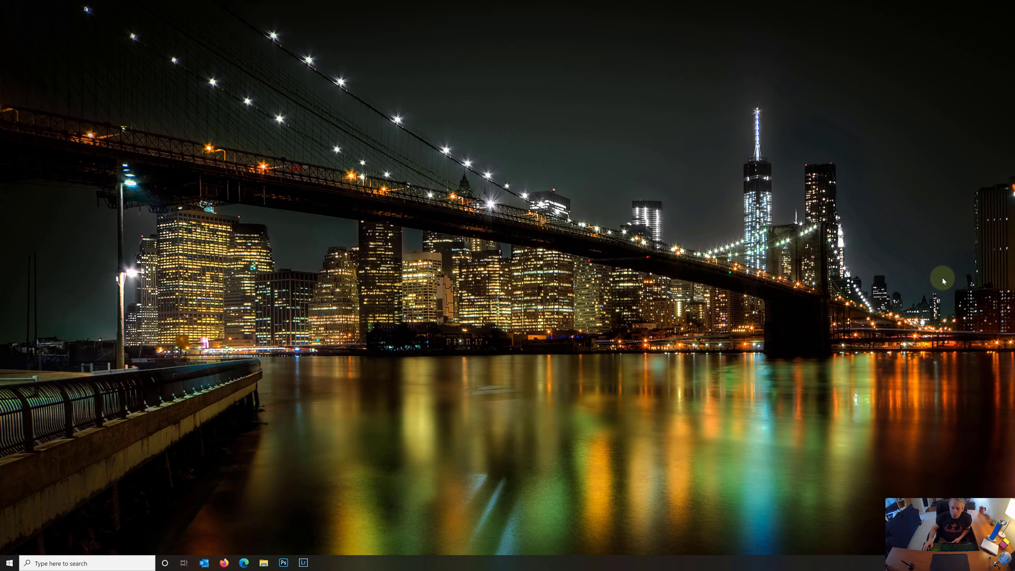
Step: Launch Luminar 4 and maximize its window
{"action": "left_click", "coordinate": [8, 563]}
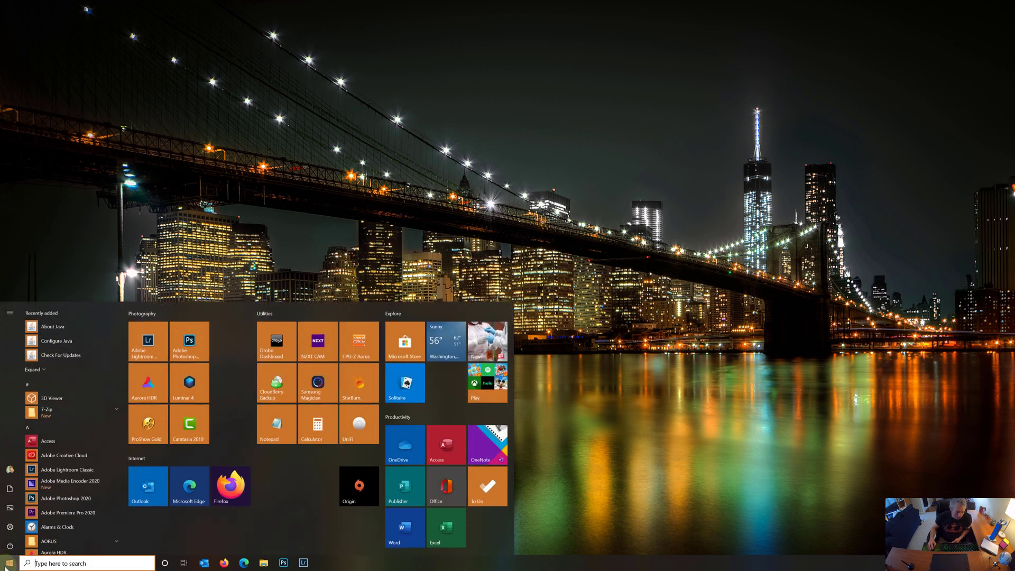
{"action": "left_click", "coordinate": [189, 398]}
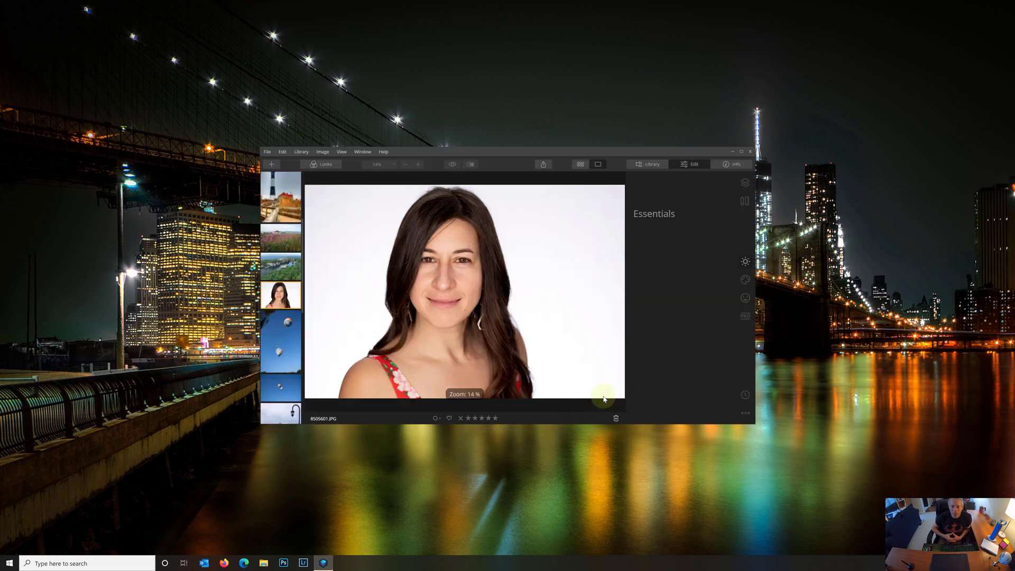
{"action": "left_click", "coordinate": [743, 153]}
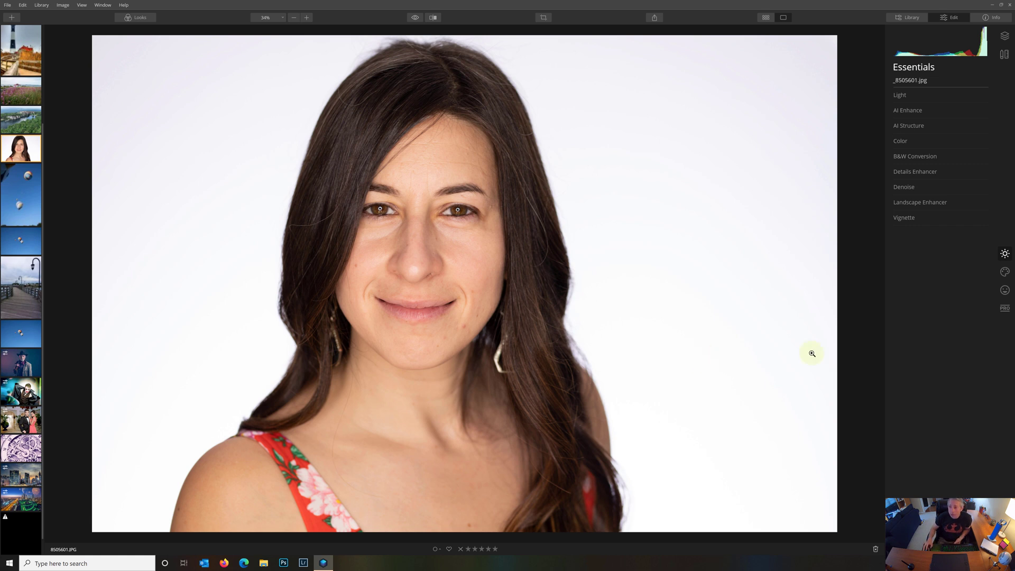
Step: Add a new adjustment layer above the portrait image
{"action": "left_click", "coordinate": [1004, 35]}
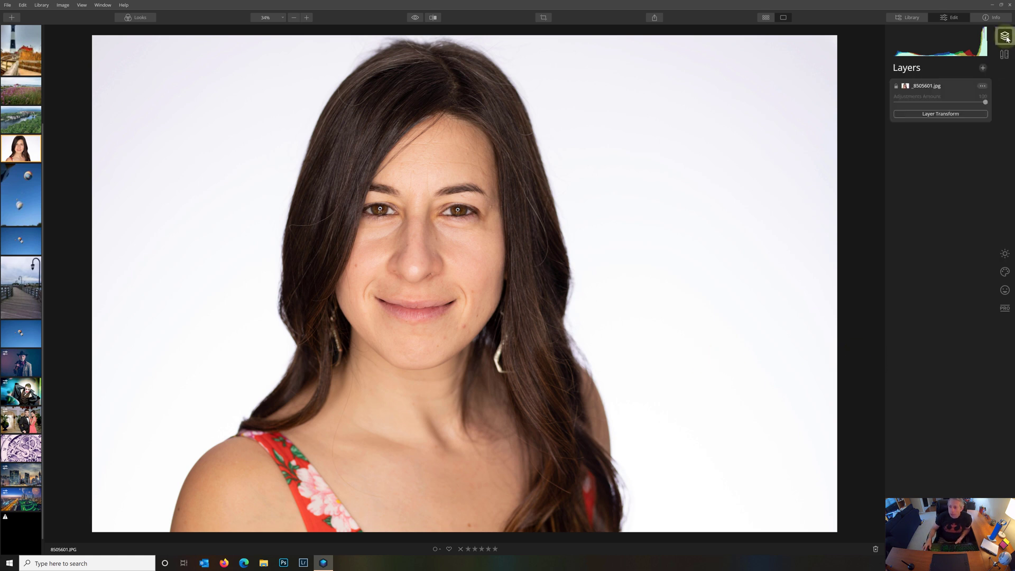
{"action": "left_click", "coordinate": [983, 67]}
{"action": "left_click", "coordinate": [966, 77]}
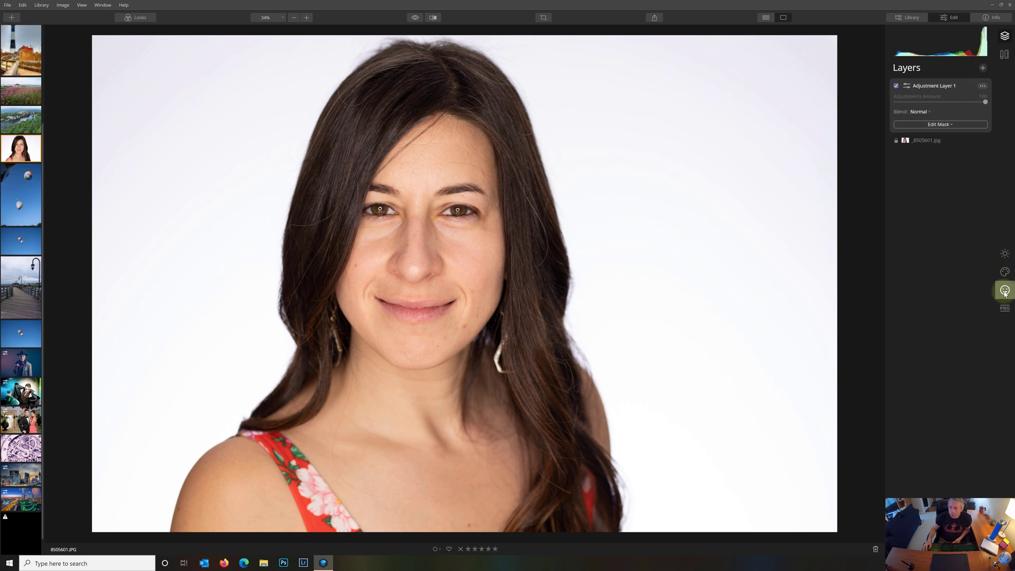
Step: Turn on AI Skin Defects Removal in AI Skin Enhancer and raise its Amount and Shine Removal
{"action": "left_click", "coordinate": [1004, 290]}
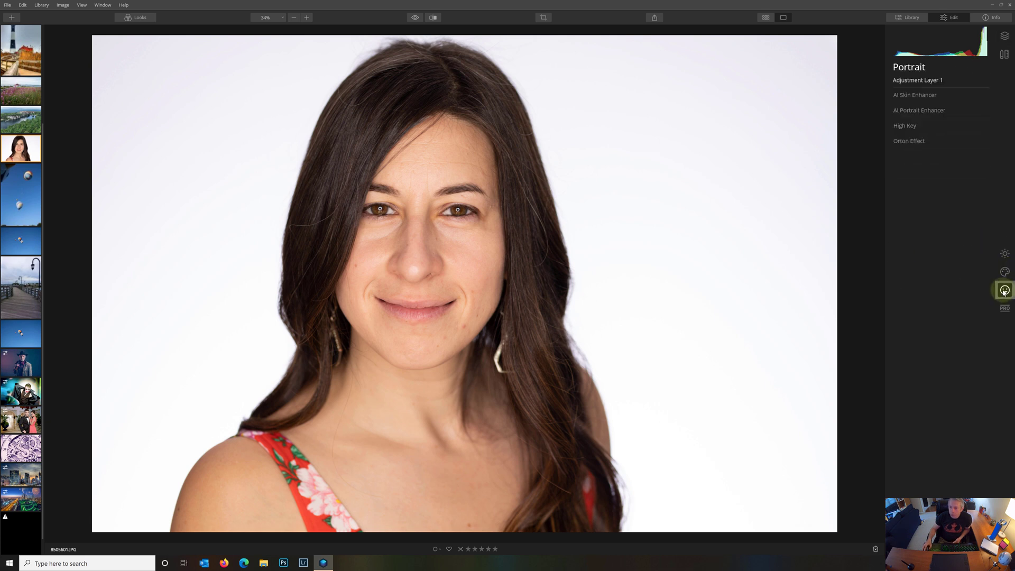
{"action": "left_click", "coordinate": [925, 95]}
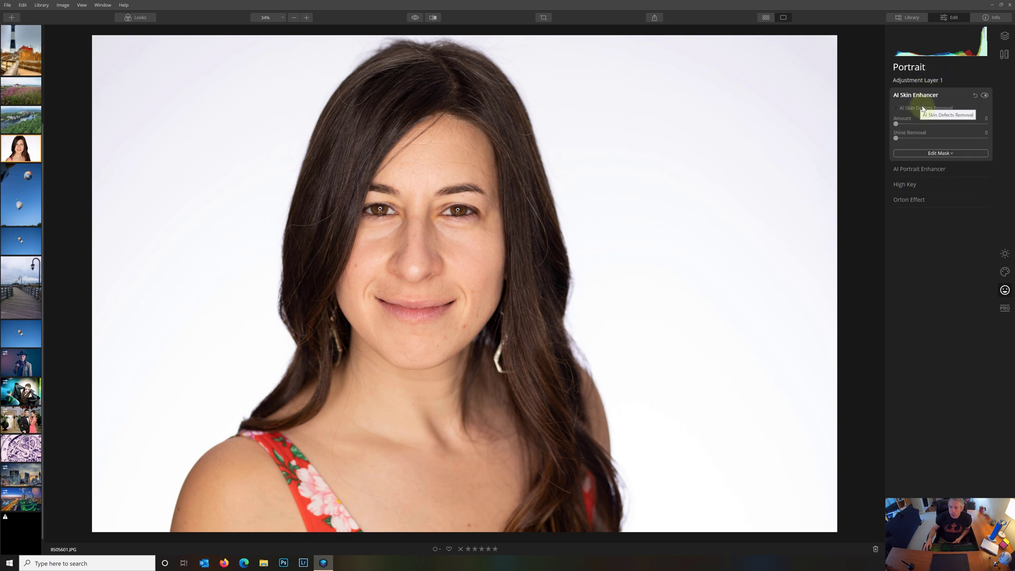
{"action": "left_click", "coordinate": [919, 107]}
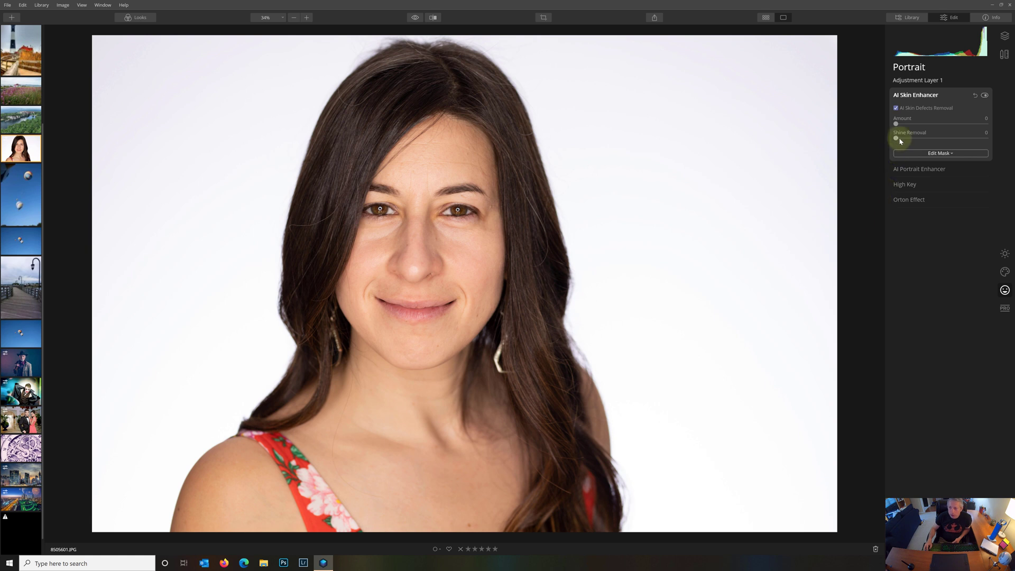
{"action": "left_click_drag", "start_coordinate": [946, 123], "coordinate": [946, 126]}
{"action": "left_click_drag", "start_coordinate": [895, 138], "coordinate": [939, 140]}
Step: Open AI Portrait Enhancer and try Face Light and Red Eye Removal, leaving both at 0
{"action": "left_click", "coordinate": [954, 169]}
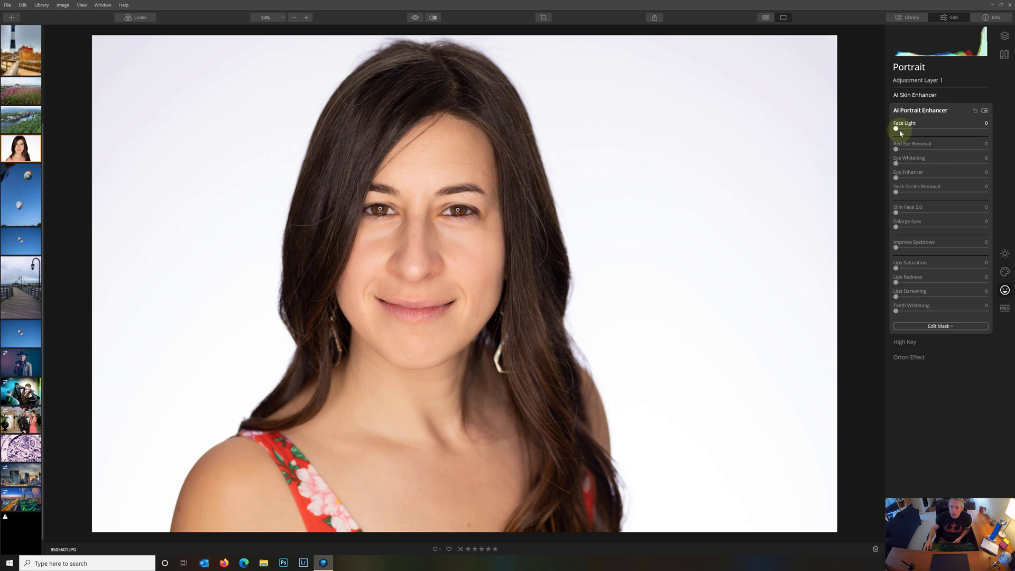
{"action": "left_click_drag", "start_coordinate": [895, 128], "coordinate": [943, 130]}
{"action": "left_click", "coordinate": [912, 128]}
{"action": "left_click_drag", "start_coordinate": [912, 129], "coordinate": [895, 130]}
{"action": "mouse_move", "coordinate": [895, 149]}
{"action": "left_mouse_down"}
{"action": "mouse_move", "coordinate": [943, 150]}
{"action": "mouse_move", "coordinate": [887, 148]}
{"action": "left_mouse_up"}
Step: Set Eye Whitening to 5 and Eye Enhancer to 39 for the portrait
{"action": "left_click_drag", "start_coordinate": [896, 163], "coordinate": [903, 164]}
{"action": "left_click_drag", "start_coordinate": [905, 163], "coordinate": [986, 164]}
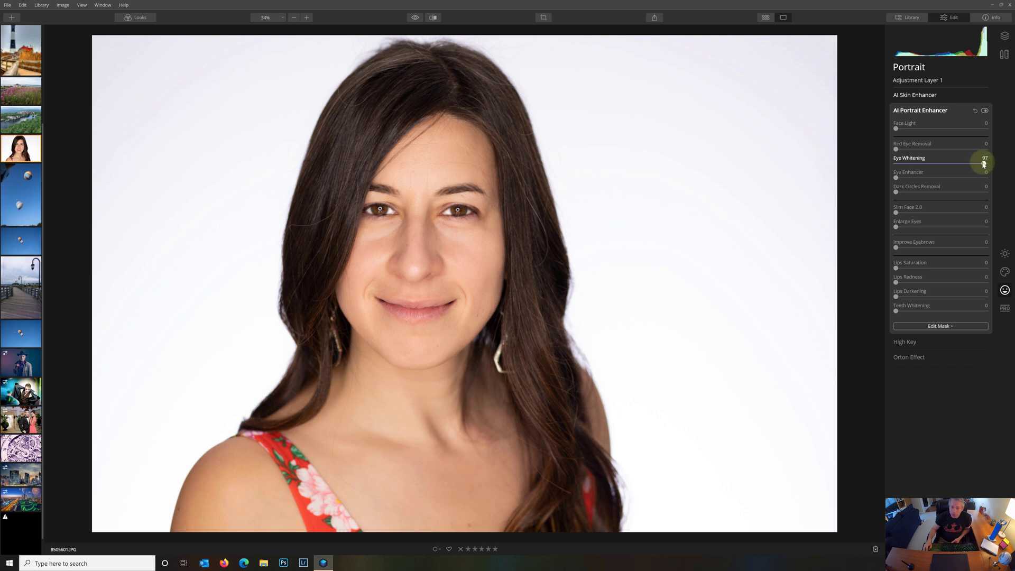
{"action": "left_click_drag", "start_coordinate": [983, 163], "coordinate": [900, 163]}
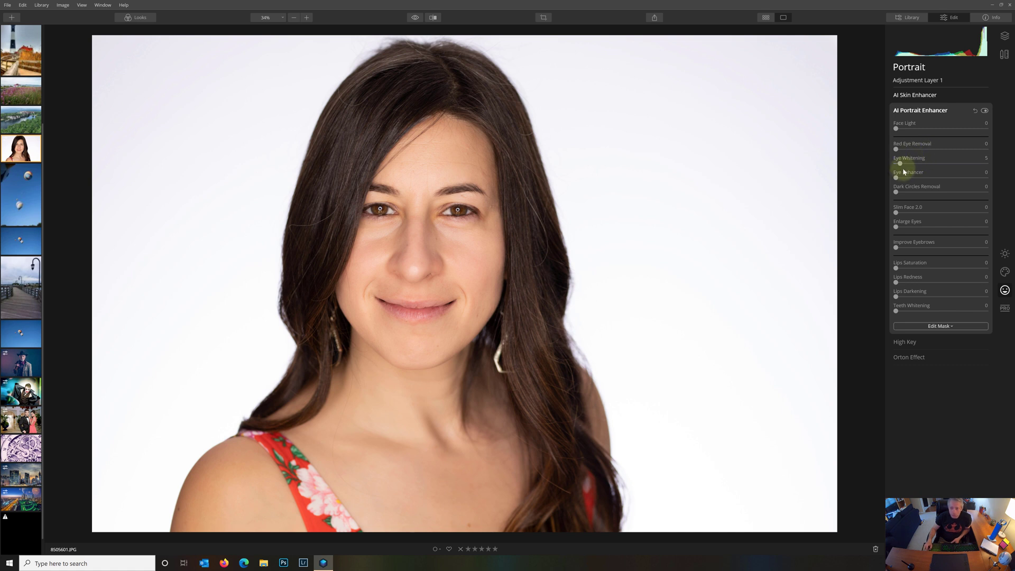
{"action": "left_click_drag", "start_coordinate": [896, 177], "coordinate": [928, 180]}
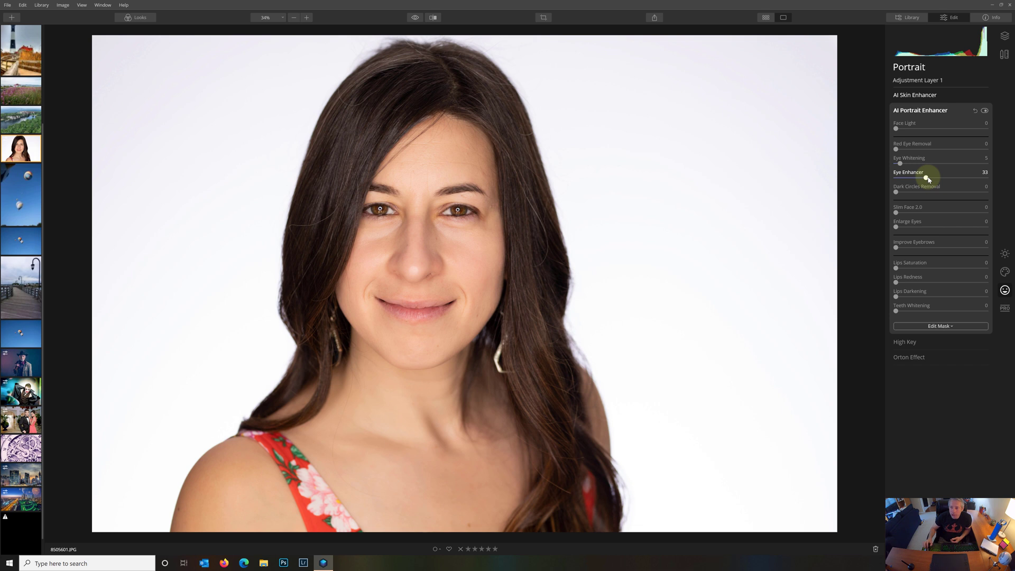
{"action": "left_click_drag", "start_coordinate": [929, 179], "coordinate": [924, 183]}
Step: Try the Dark Circles Removal and Slim Face 2.0 adjustments and return both to 0
{"action": "left_click_drag", "start_coordinate": [926, 194], "coordinate": [895, 193]}
{"action": "mouse_move", "coordinate": [897, 214]}
{"action": "left_mouse_down"}
{"action": "mouse_move", "coordinate": [919, 212]}
{"action": "mouse_move", "coordinate": [897, 214]}
{"action": "left_mouse_up"}
Step: Set Enlarge Eyes to 8 and Improve Eyebrows to 29
{"action": "left_click_drag", "start_coordinate": [917, 230], "coordinate": [926, 230]}
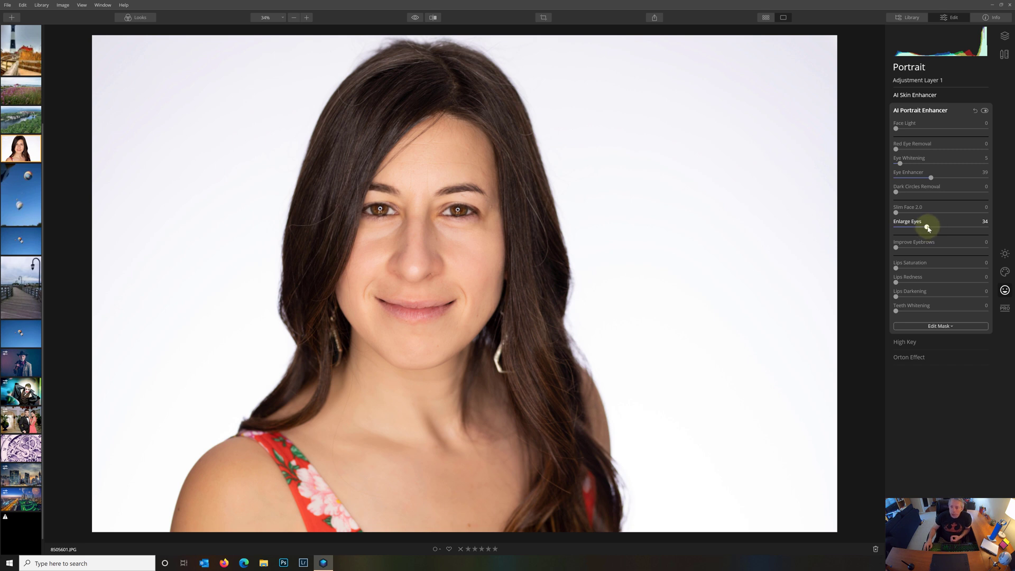
{"action": "left_click_drag", "start_coordinate": [927, 228], "coordinate": [943, 227]}
{"action": "left_click_drag", "start_coordinate": [943, 227], "coordinate": [904, 228]}
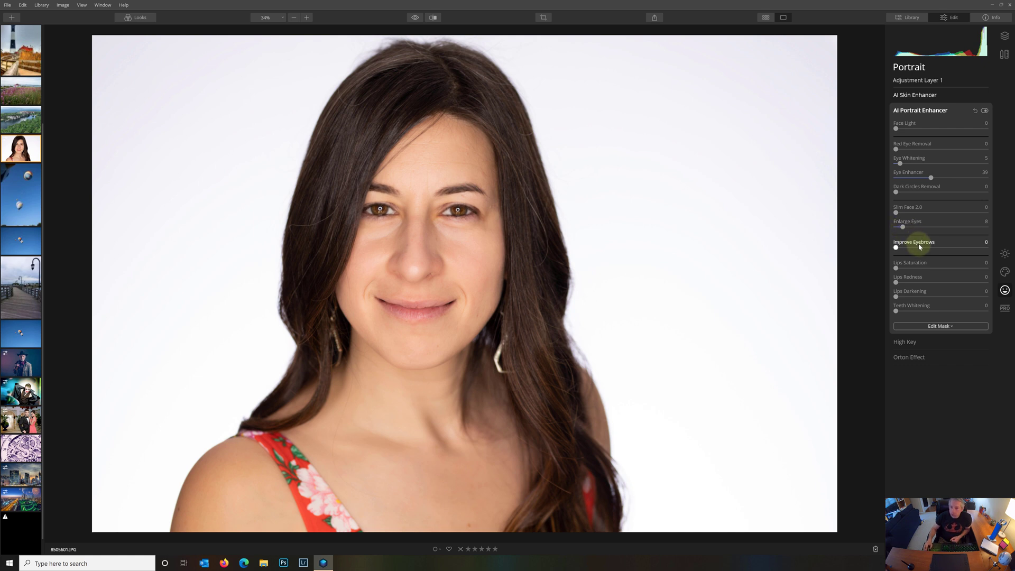
{"action": "left_click_drag", "start_coordinate": [895, 248], "coordinate": [925, 246]}
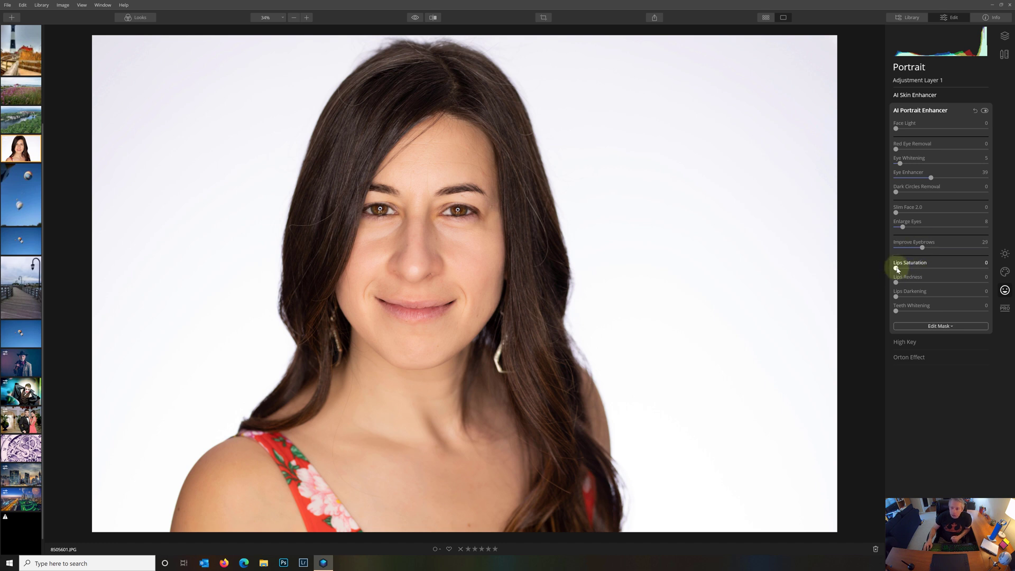
Step: Set Lips Saturation to 27, Lips Redness to 18 and Lips Darkening to 28
{"action": "left_click_drag", "start_coordinate": [895, 268], "coordinate": [922, 269]}
{"action": "left_click", "coordinate": [912, 284]}
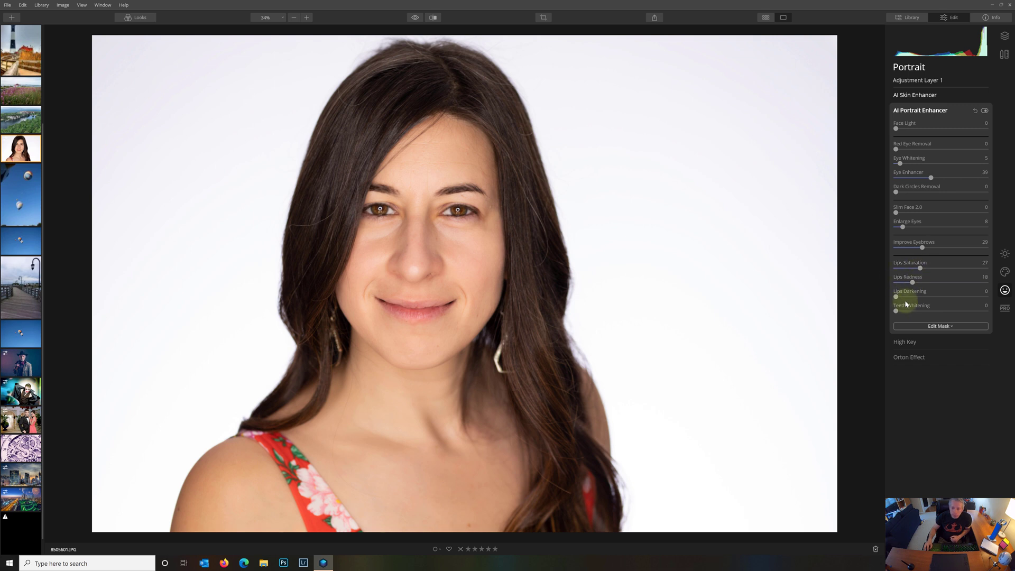
{"action": "left_click_drag", "start_coordinate": [895, 296], "coordinate": [921, 297]}
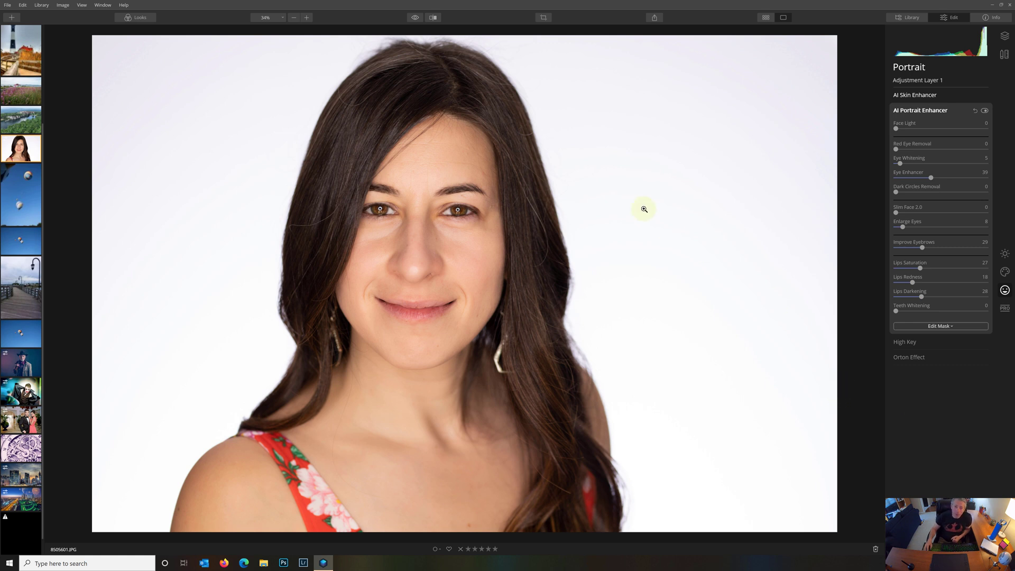
Step: Add a second adjustment layer and set its blend mode to Screen
{"action": "left_click", "coordinate": [1004, 36]}
{"action": "left_click", "coordinate": [983, 67]}
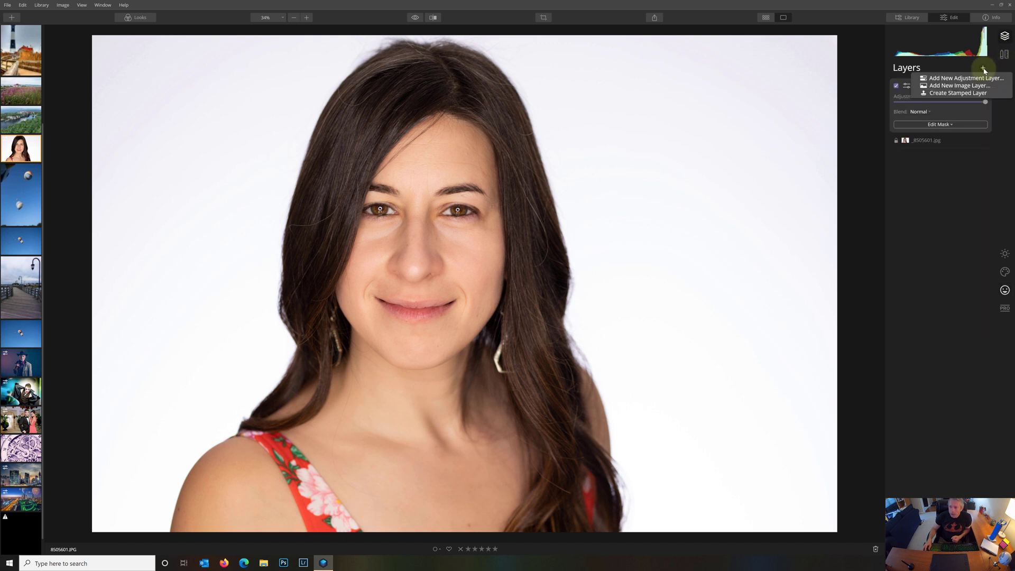
{"action": "left_click", "coordinate": [968, 79]}
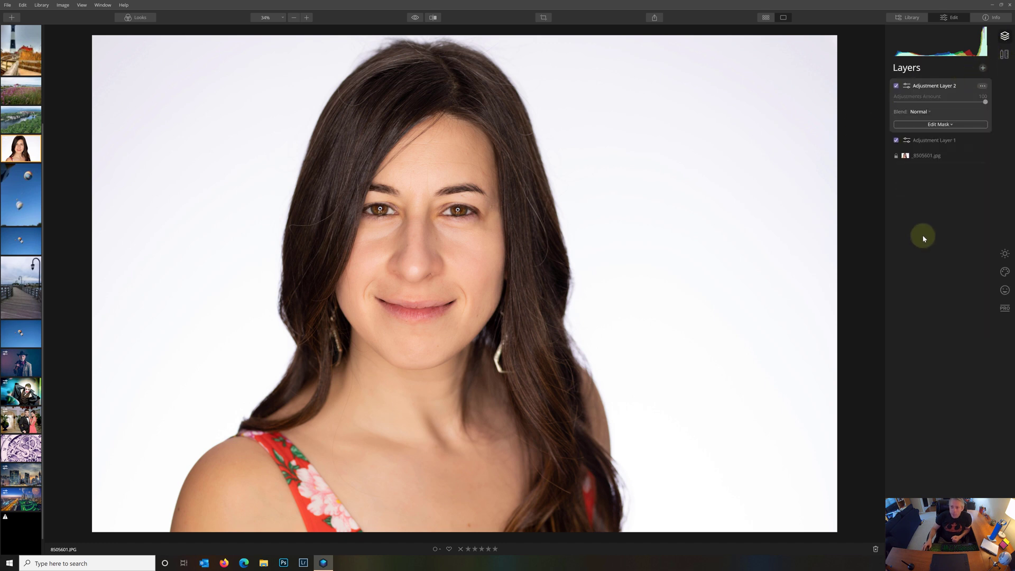
{"action": "left_click", "coordinate": [918, 116]}
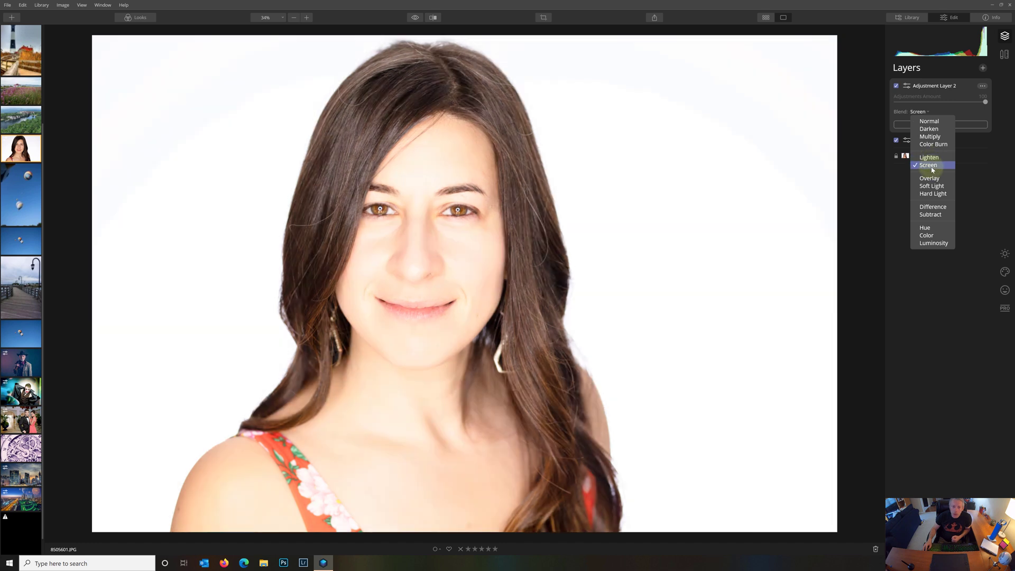
{"action": "left_click", "coordinate": [928, 166]}
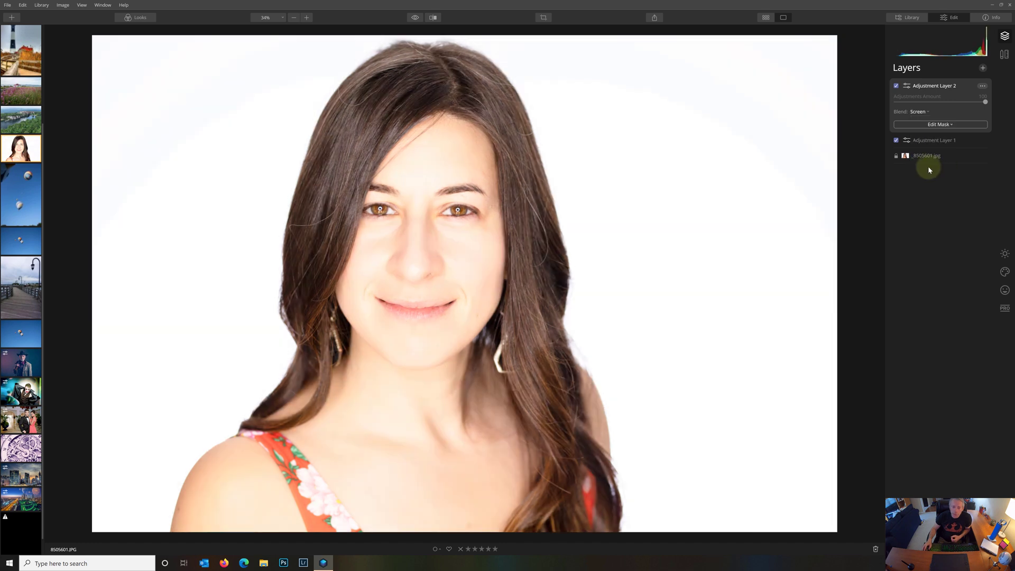
Step: Add a third adjustment layer with Multiply blending and give it a Luminosity Mask
{"action": "left_click", "coordinate": [984, 69]}
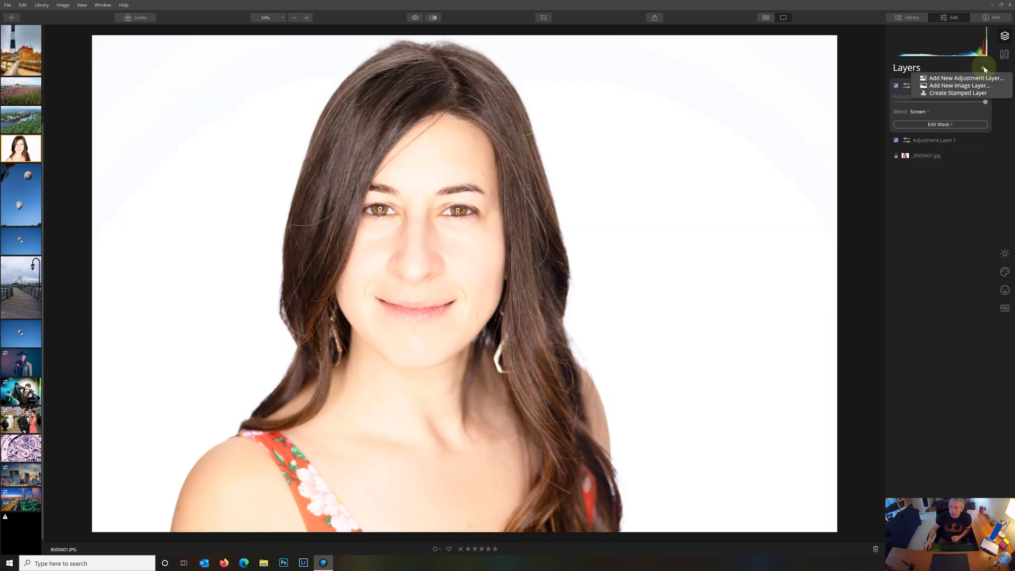
{"action": "left_click", "coordinate": [945, 78]}
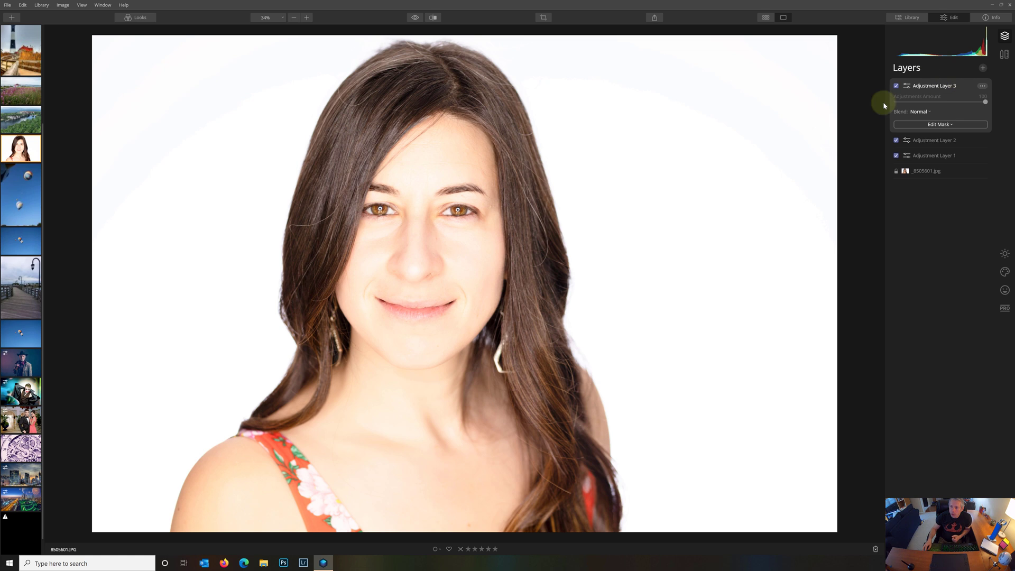
{"action": "left_click", "coordinate": [929, 111]}
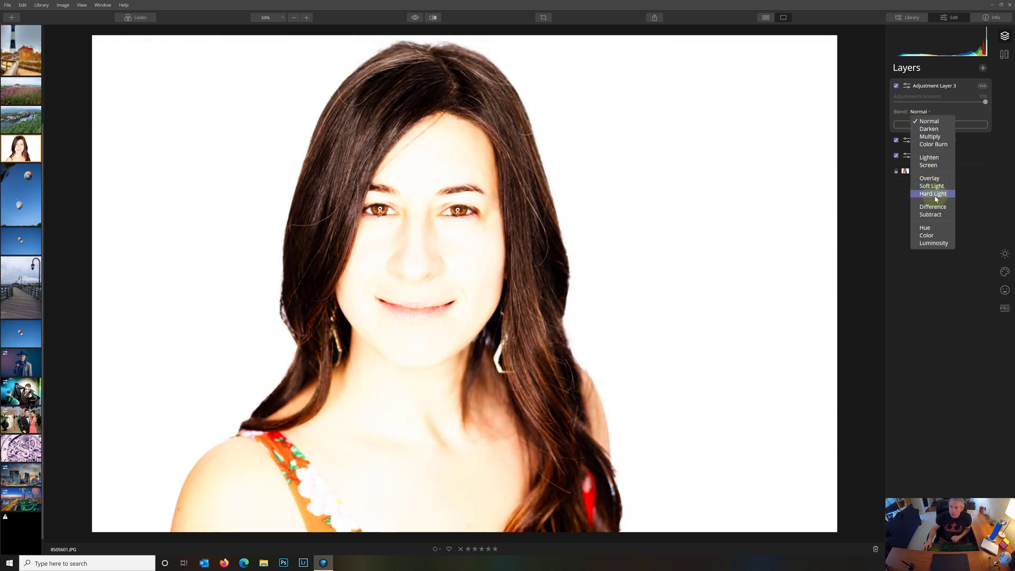
{"action": "left_click", "coordinate": [930, 136]}
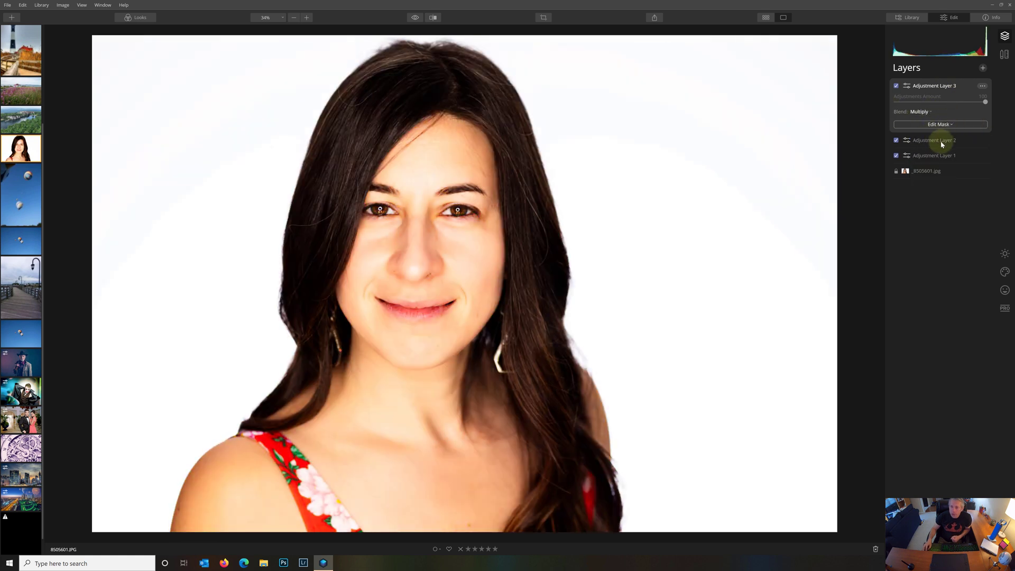
{"action": "left_click", "coordinate": [946, 124]}
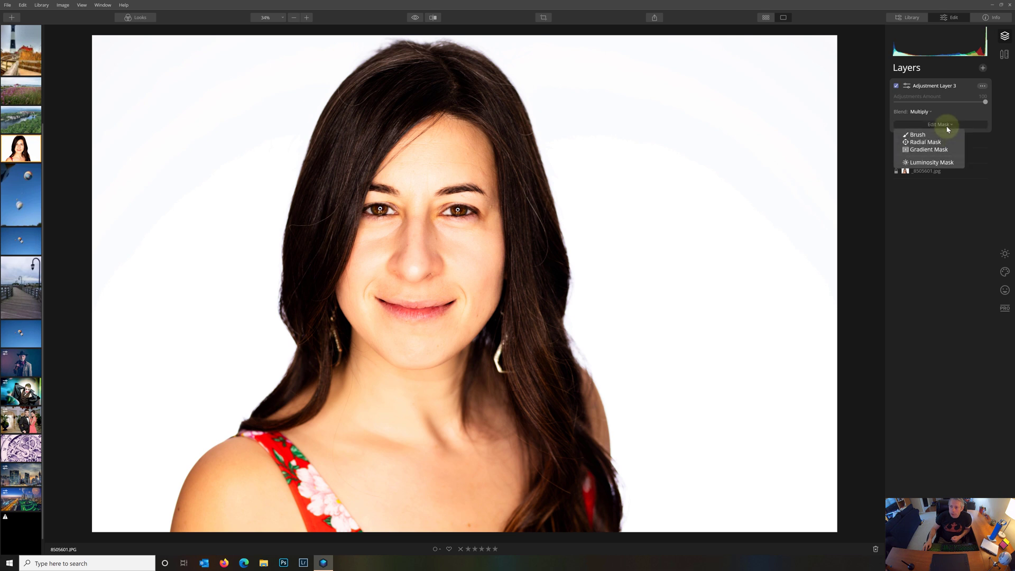
{"action": "left_click", "coordinate": [949, 165]}
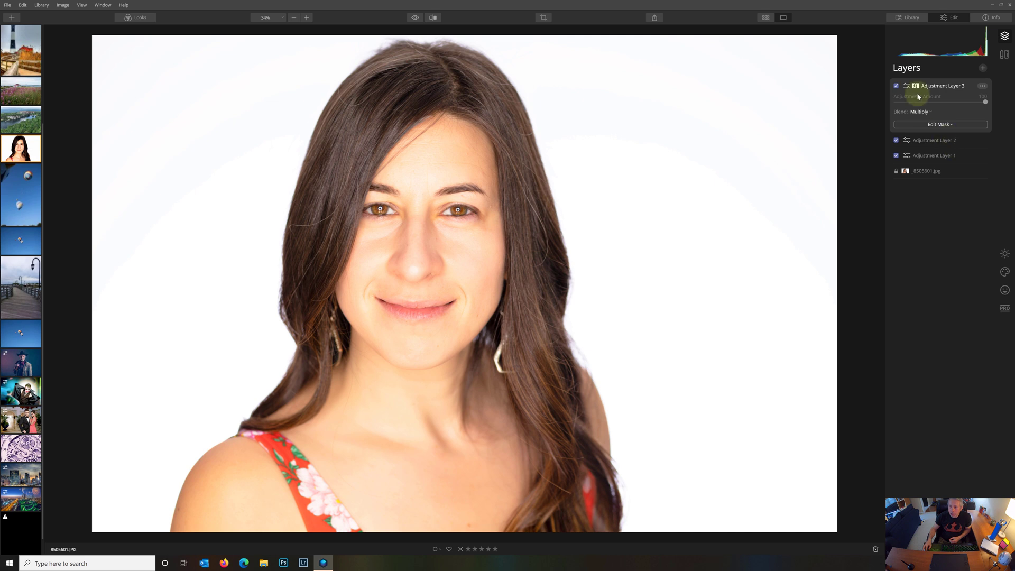
Step: Apply a Luminosity Mask to the Screen layer while Adjustment Layer 3 is hidden, and show Adjustment Layer 3 again
{"action": "left_click", "coordinate": [928, 140]}
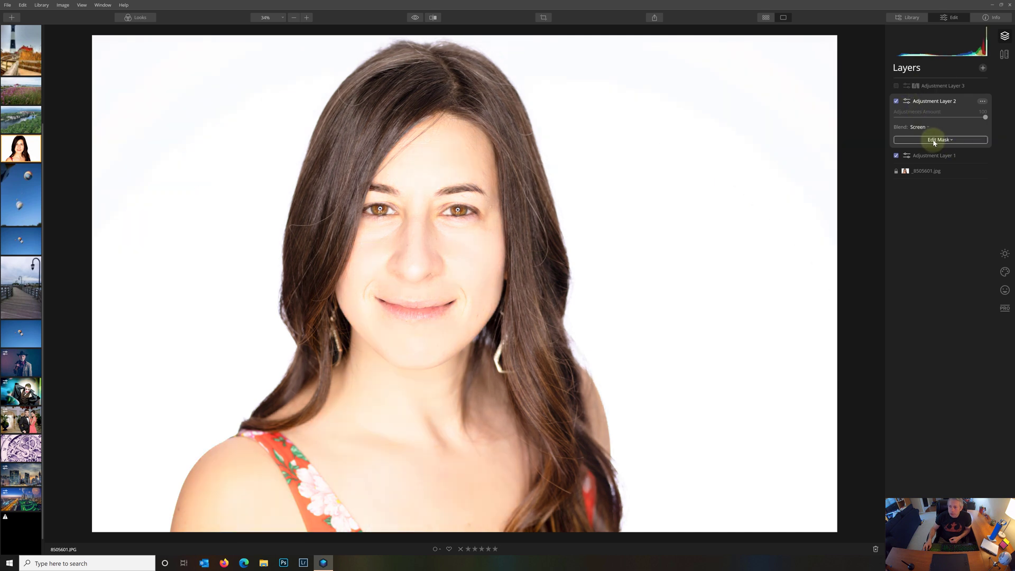
{"action": "left_click", "coordinate": [933, 140]}
{"action": "left_click", "coordinate": [931, 178]}
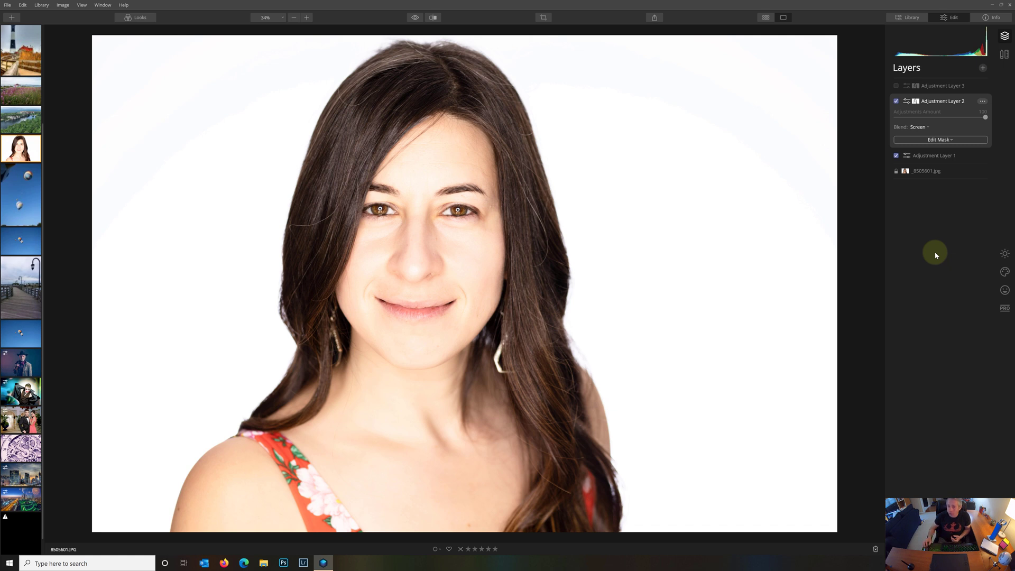
{"action": "left_click", "coordinate": [896, 87]}
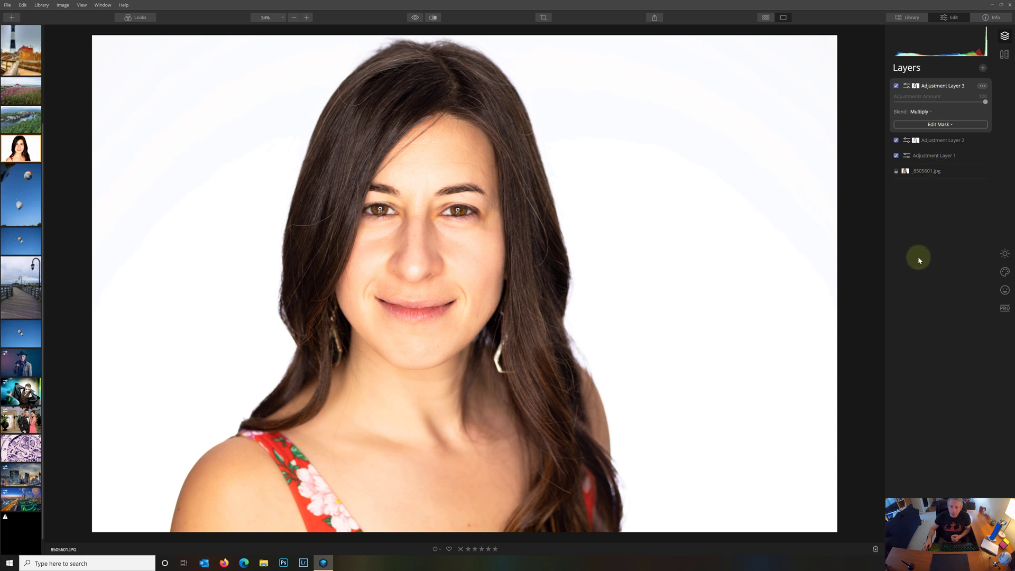
Step: Compare the portrait before and after the edits by sweeping the split divider across it, and close the comparison
{"action": "left_click", "coordinate": [434, 17]}
{"action": "left_click_drag", "start_coordinate": [465, 69], "coordinate": [834, 127]}
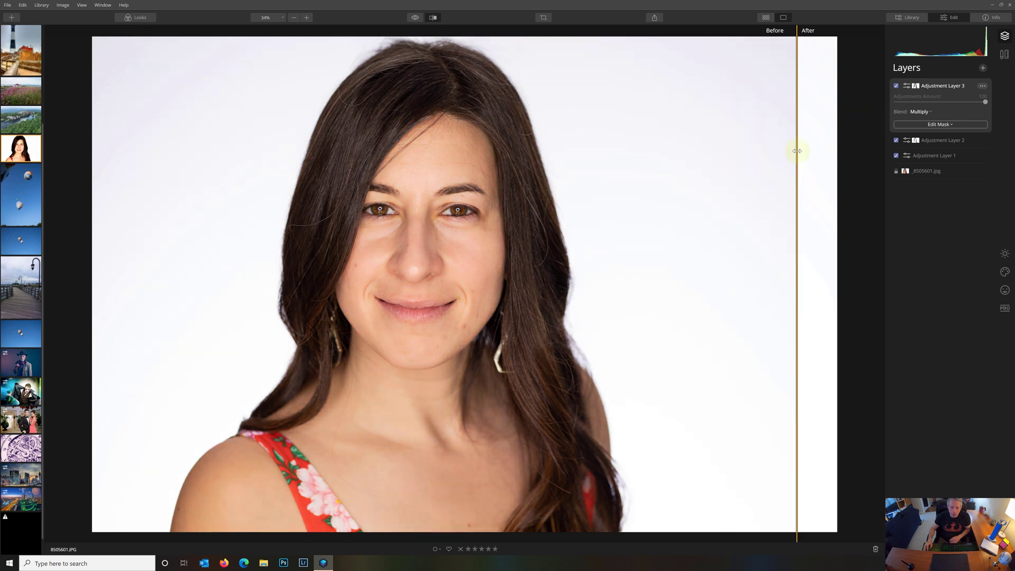
{"action": "left_click_drag", "start_coordinate": [790, 151], "coordinate": [131, 146]}
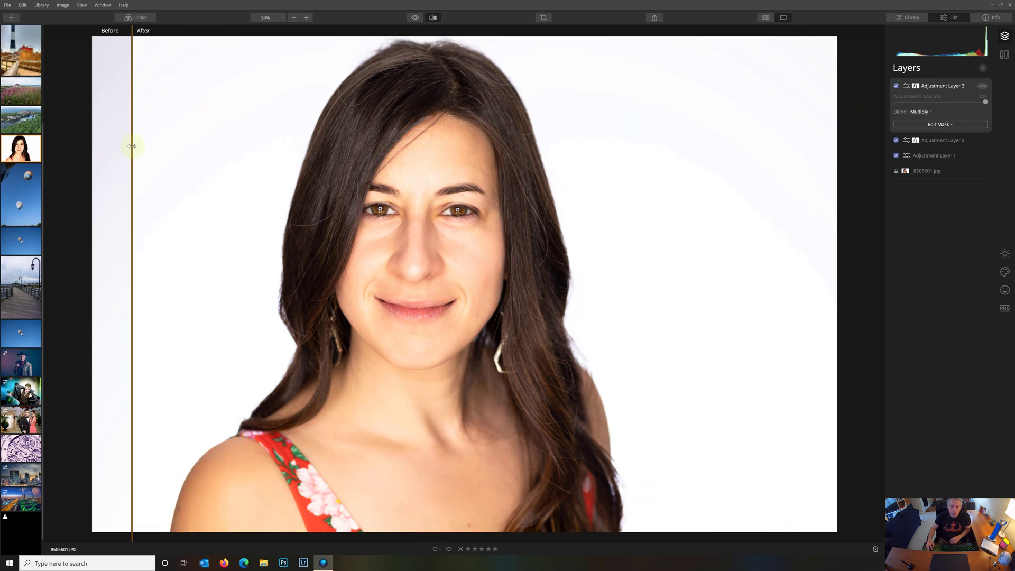
{"action": "left_click", "coordinate": [433, 18]}
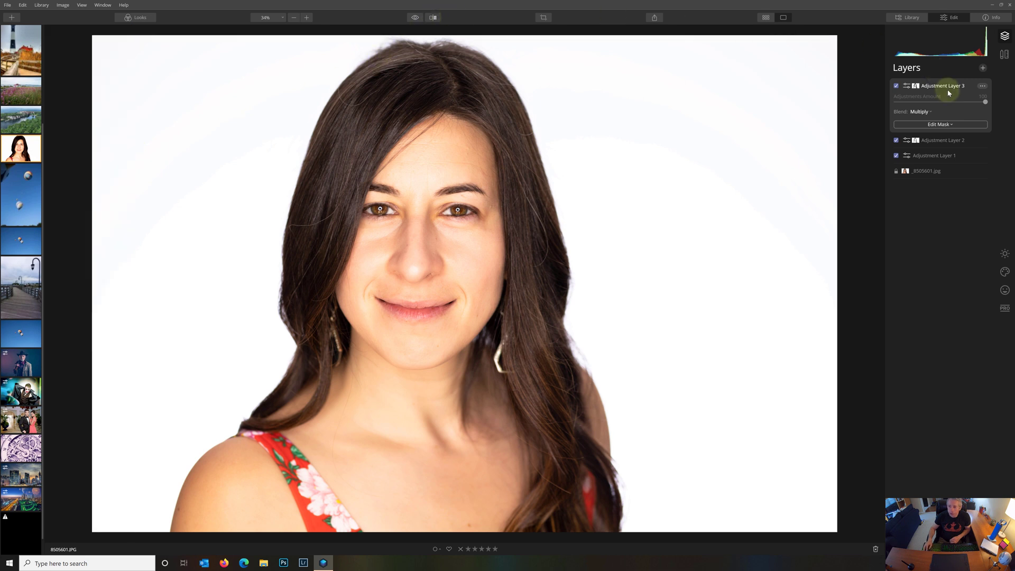
Step: Raise Shine Removal in the AI Skin Enhancer on Adjustment Layer 2, and compare the portrait with Adjustment Layer 3 hidden and shown
{"action": "left_click", "coordinate": [941, 140]}
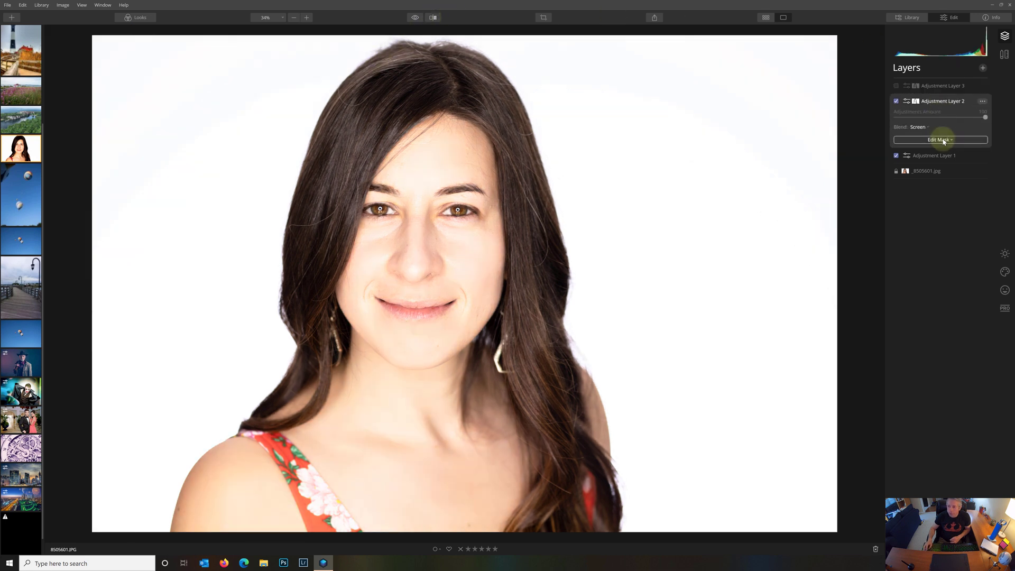
{"action": "left_click", "coordinate": [1004, 290]}
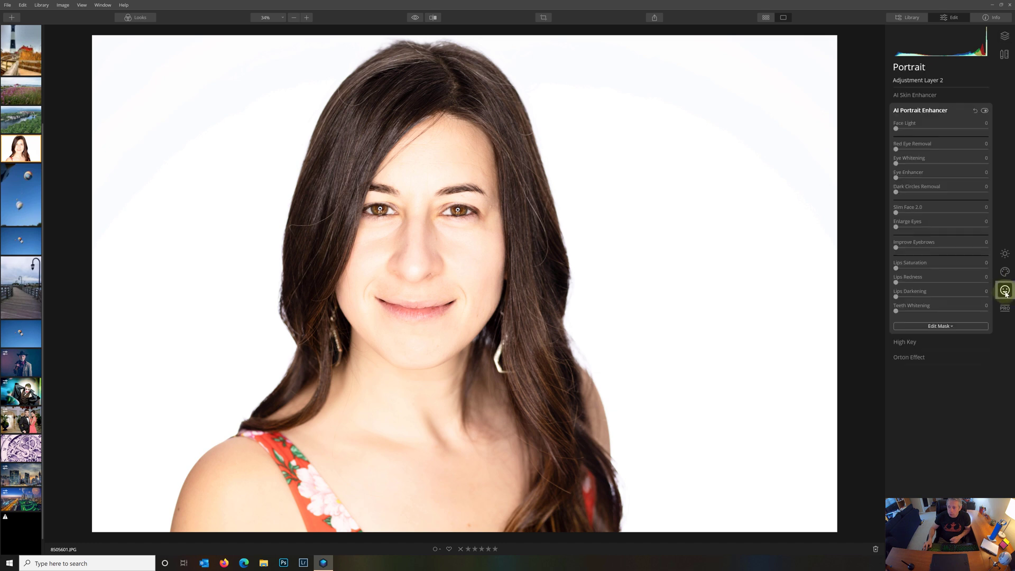
{"action": "left_click", "coordinate": [930, 95]}
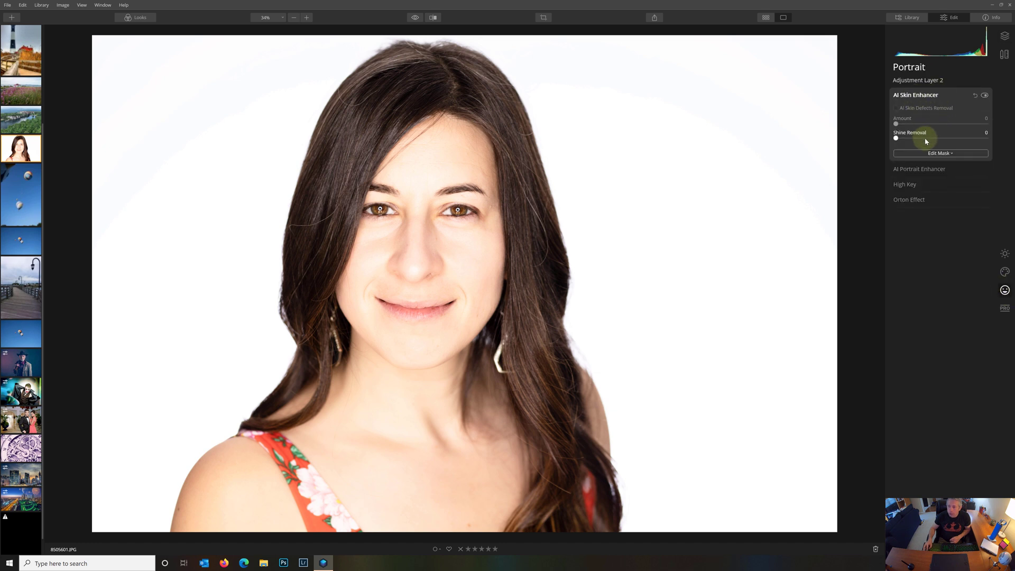
{"action": "left_click_drag", "start_coordinate": [896, 138], "coordinate": [966, 139]}
{"action": "left_click", "coordinate": [1004, 35]}
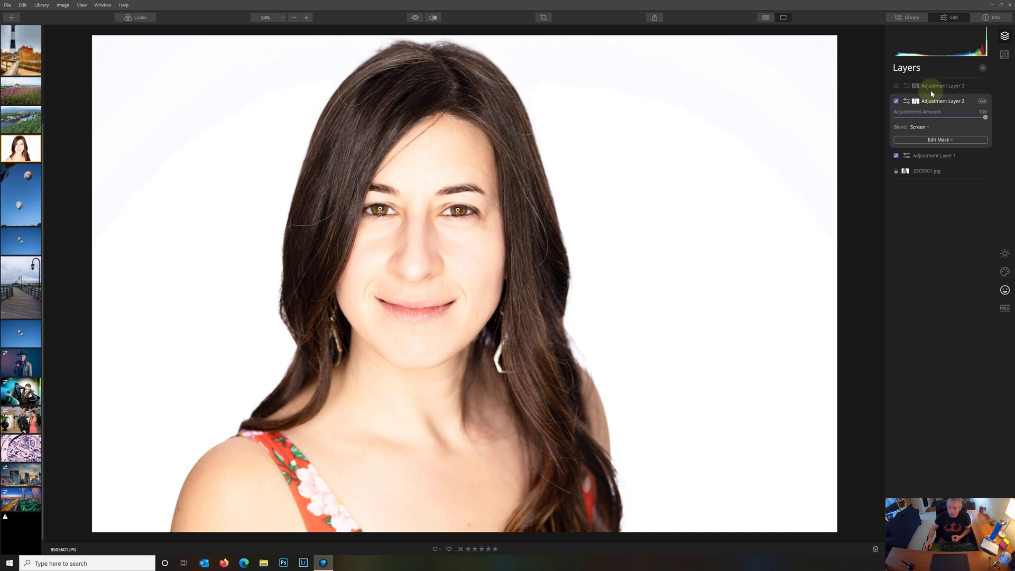
{"action": "left_click", "coordinate": [895, 85]}
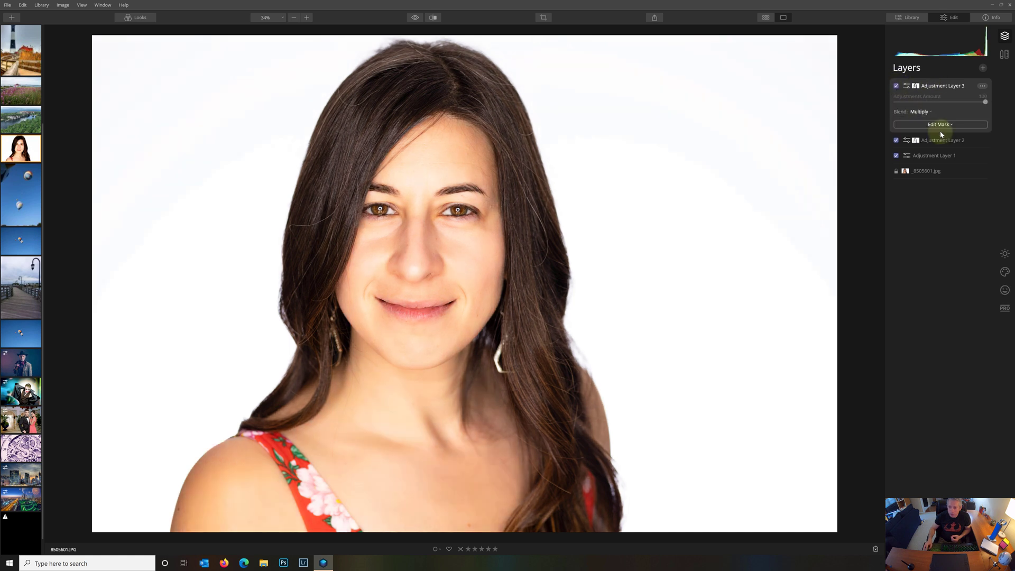
{"action": "left_click", "coordinate": [941, 141]}
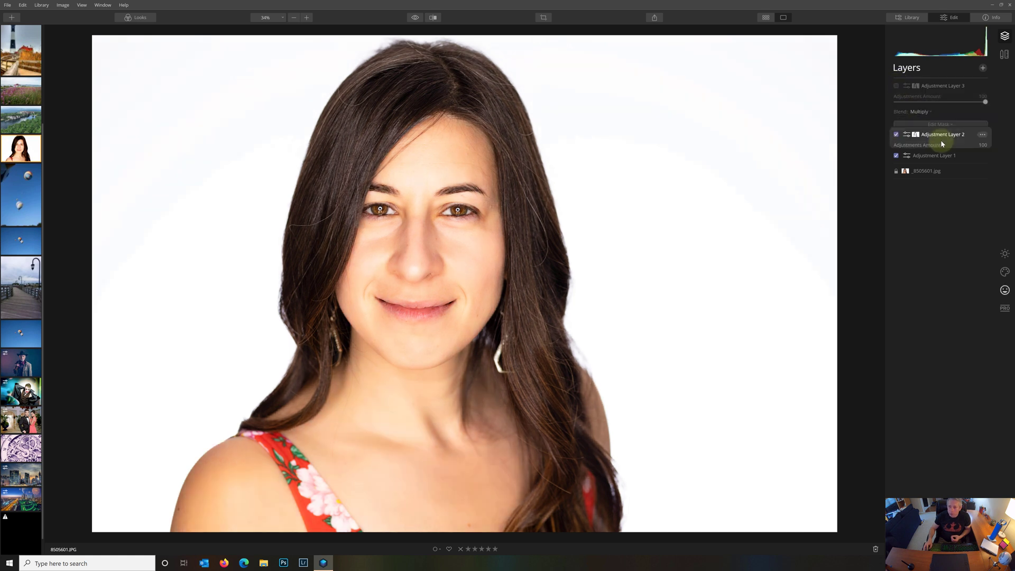
{"action": "left_click", "coordinate": [896, 86]}
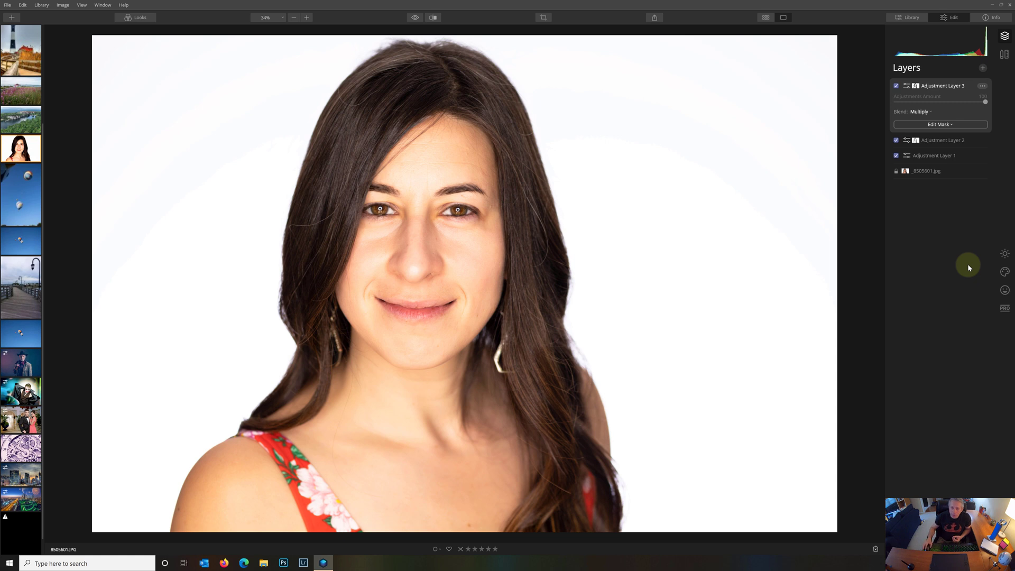
Step: Lower the Exposure of Adjustment Layer 2 to -1.73 and show Adjustment Layer 3 again
{"action": "left_click", "coordinate": [935, 144]}
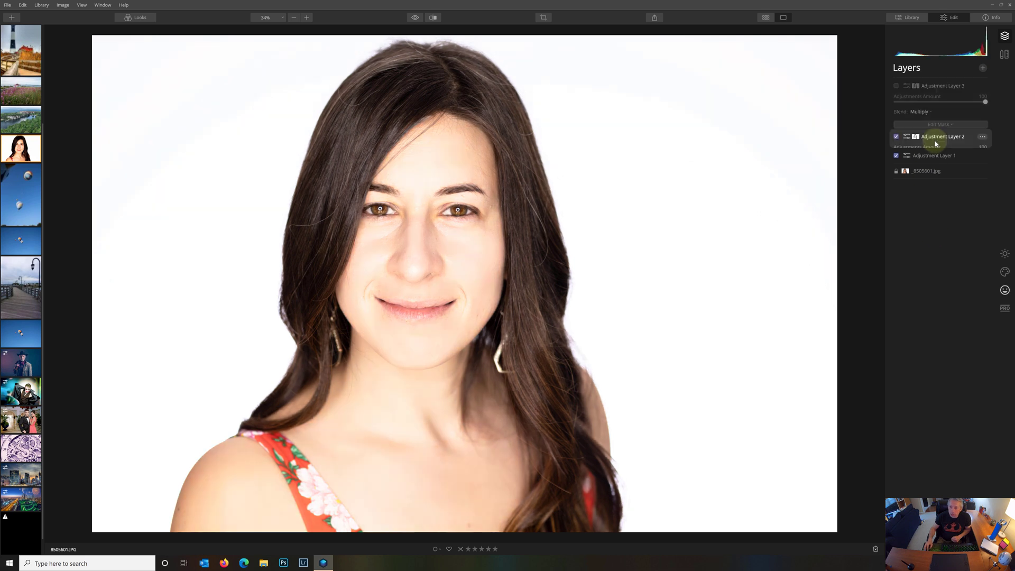
{"action": "left_click", "coordinate": [1005, 253]}
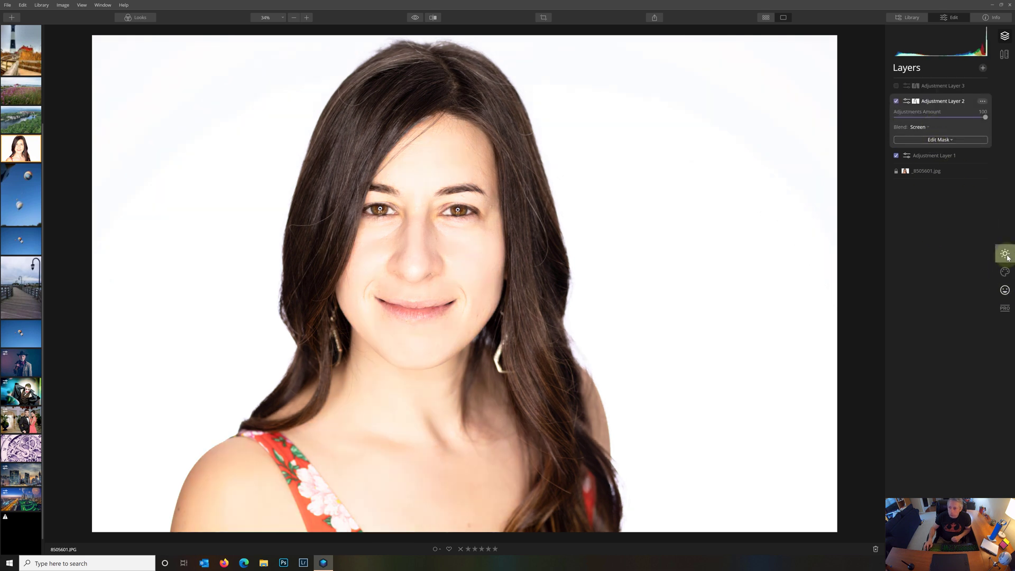
{"action": "left_click", "coordinate": [920, 102]}
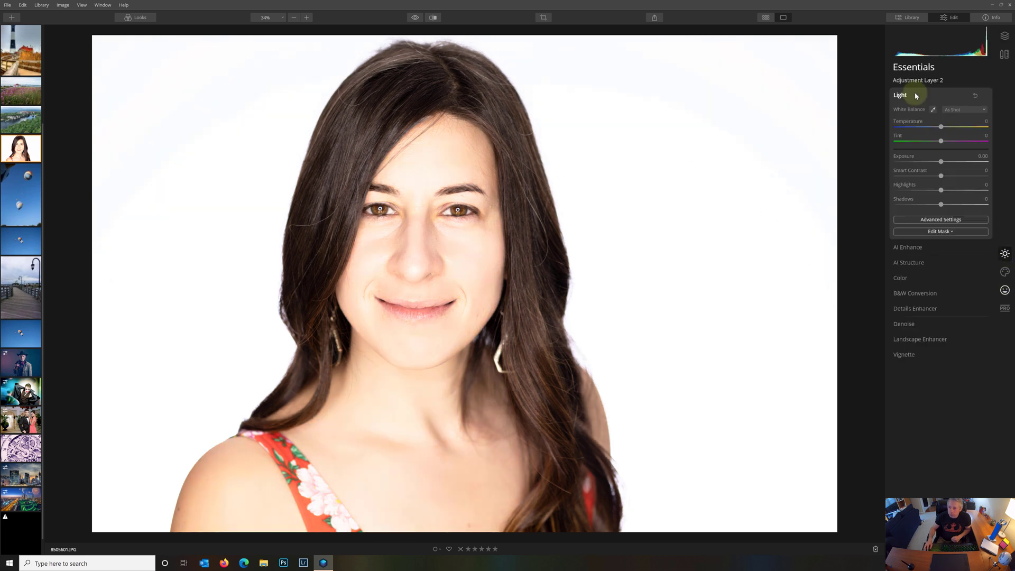
{"action": "left_click_drag", "start_coordinate": [941, 161], "coordinate": [922, 161]}
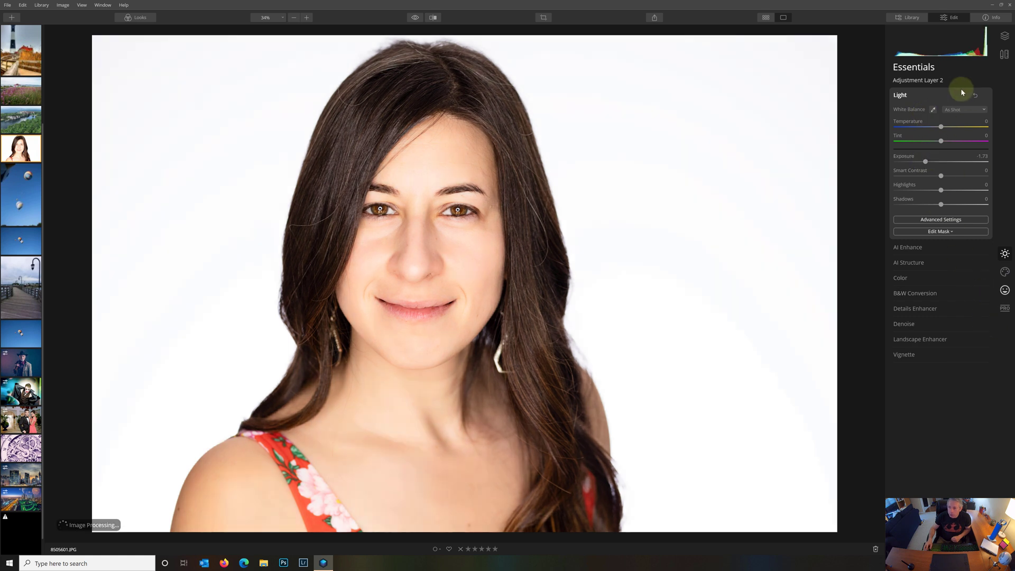
{"action": "left_click", "coordinate": [1004, 36]}
{"action": "left_click", "coordinate": [893, 87]}
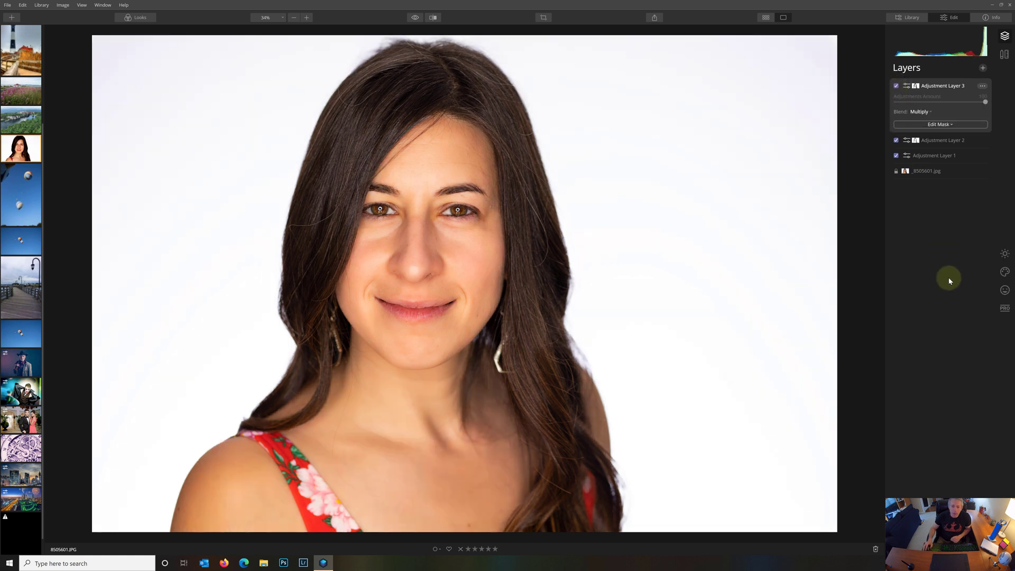
Step: Reset the Exposure of Adjustment Layer 2 to 0.00 and turn Adjustment Layer 3 back on
{"action": "left_click", "coordinate": [922, 142]}
{"action": "left_click", "coordinate": [1005, 254]}
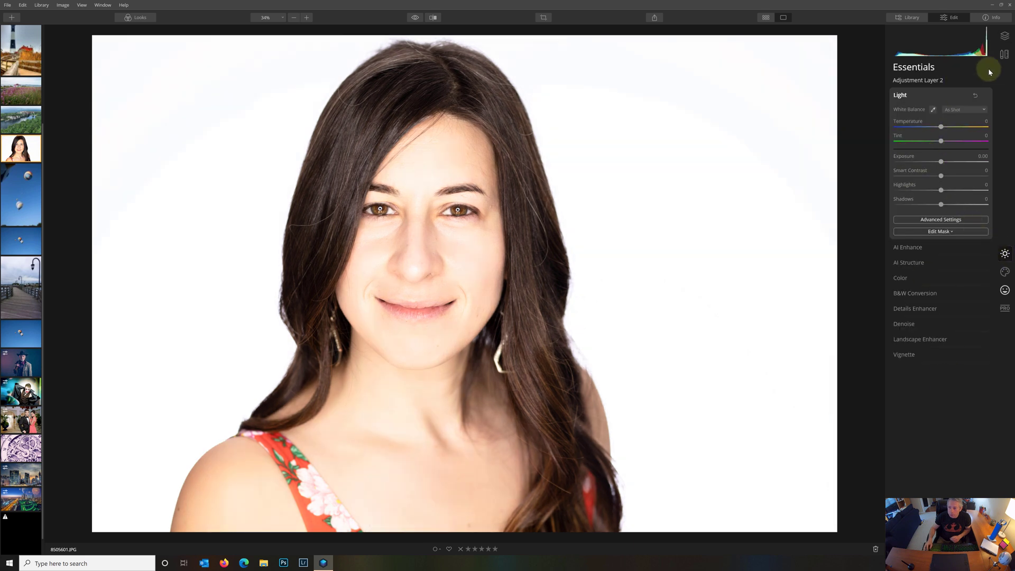
{"action": "left_click", "coordinate": [1004, 36]}
{"action": "left_click", "coordinate": [908, 84]}
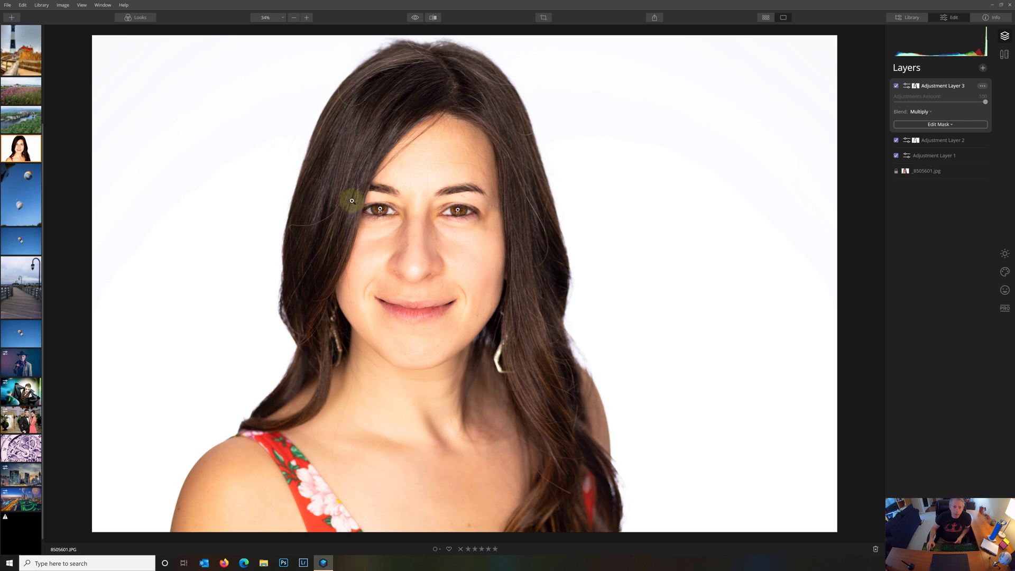
Step: Create a stamped layer above the adjustment layers and open the Erase tool on it
{"action": "left_click", "coordinate": [983, 68]}
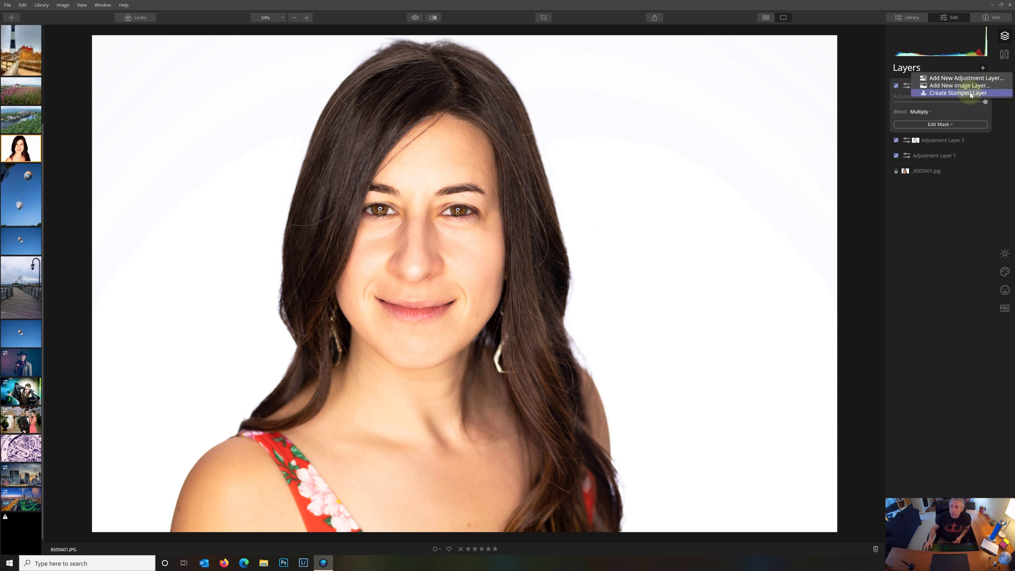
{"action": "left_click", "coordinate": [958, 93]}
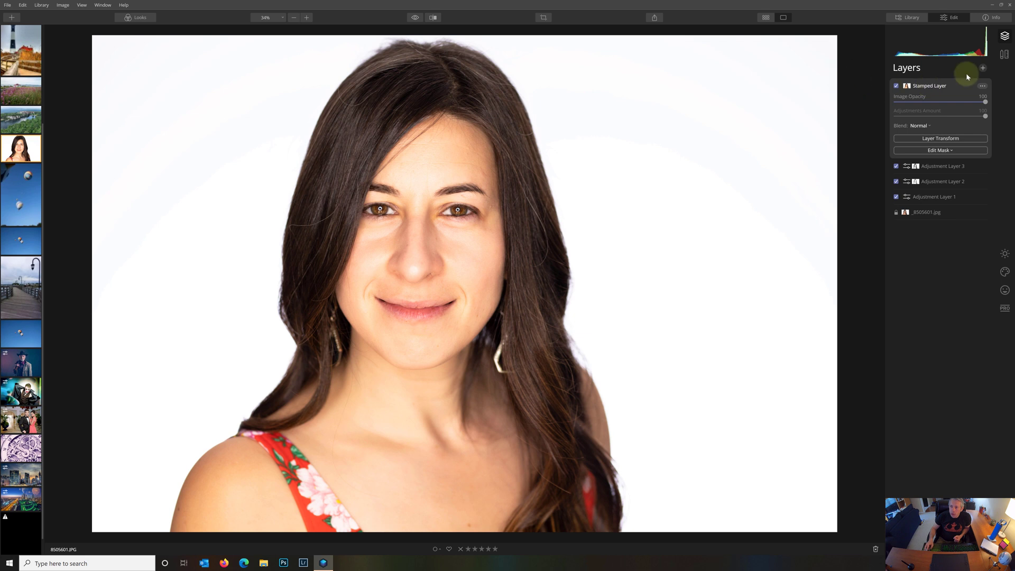
{"action": "left_click", "coordinate": [1009, 55]}
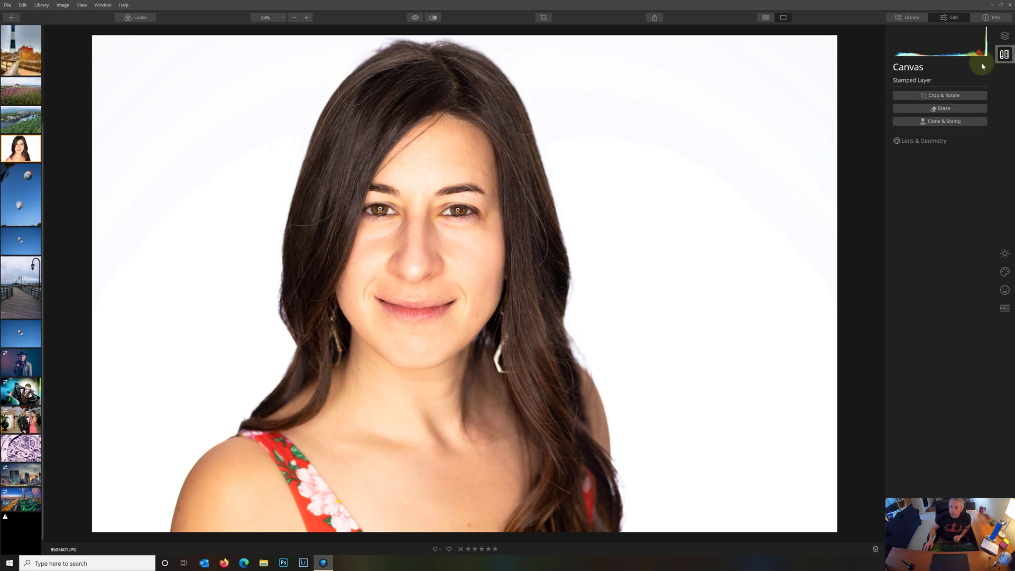
{"action": "left_click", "coordinate": [943, 108]}
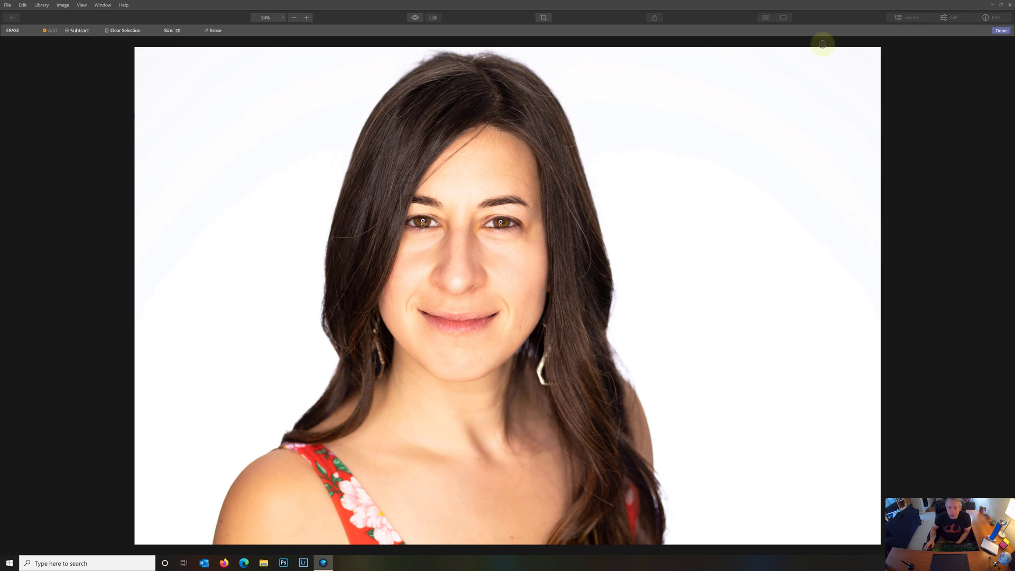
Step: Set the Erase brush size to 32 and erase a middle section of the stray hair strand crossing the forehead
{"action": "left_click", "coordinate": [307, 18]}
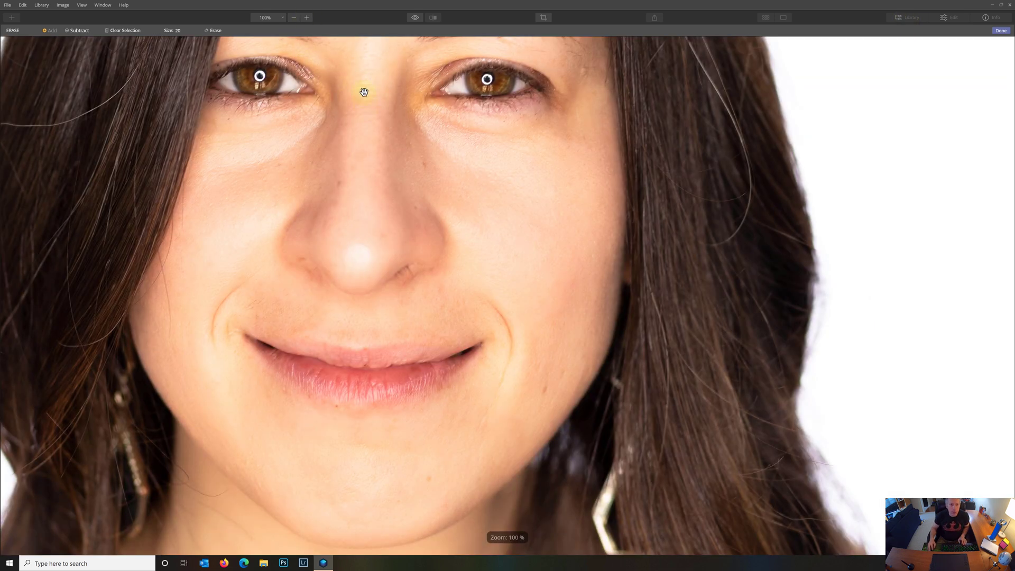
{"action": "left_click_drag", "start_coordinate": [363, 90], "coordinate": [465, 374]}
{"action": "left_click_drag", "start_coordinate": [460, 201], "coordinate": [471, 219]}
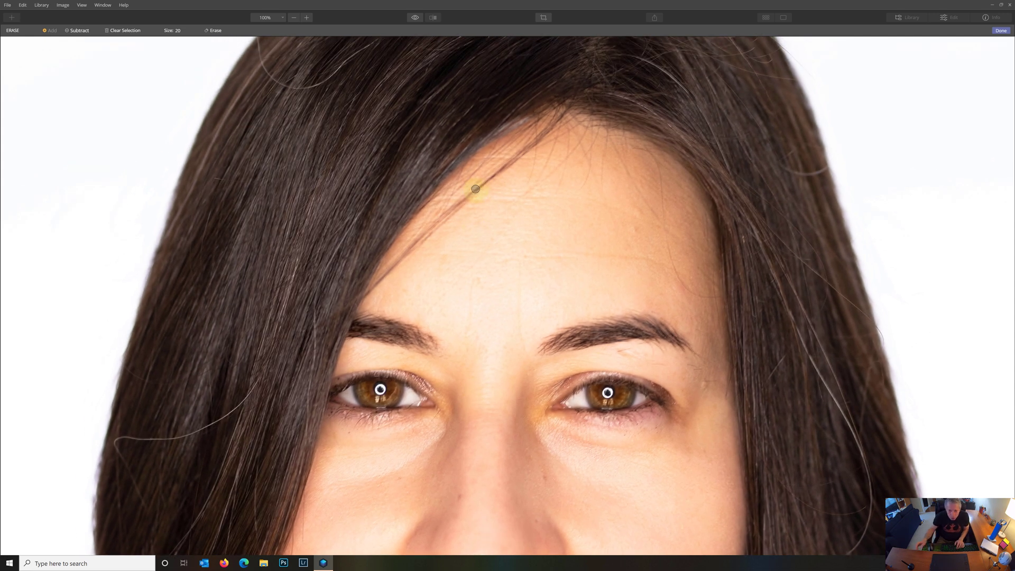
{"action": "key", "text": "["}
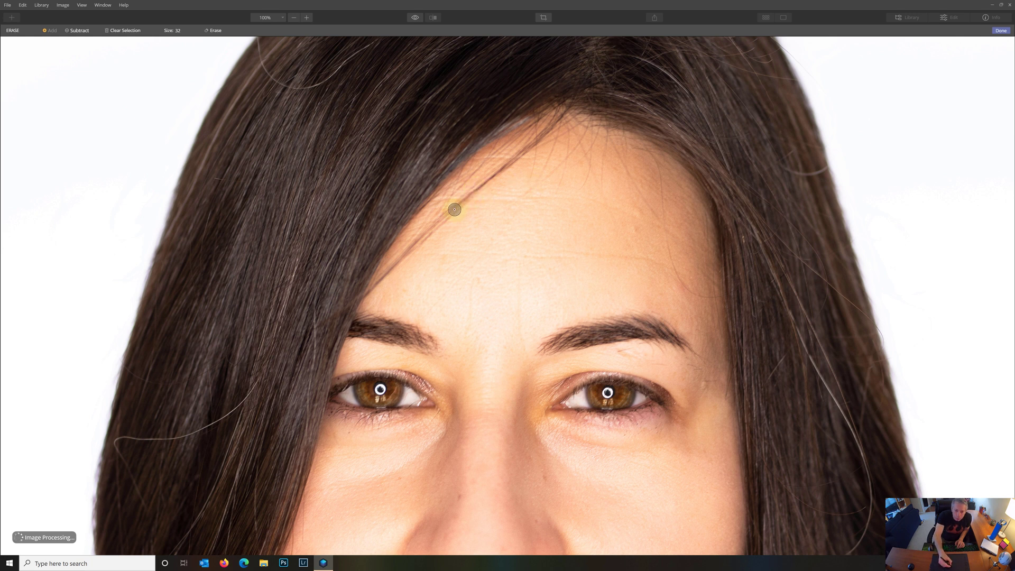
{"action": "left_click_drag", "start_coordinate": [454, 209], "coordinate": [483, 185]}
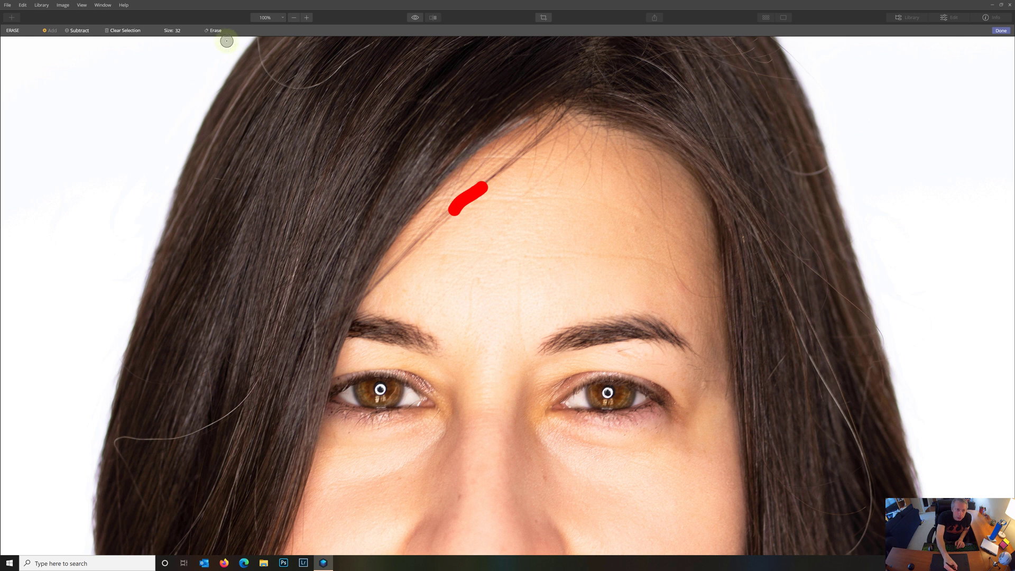
{"action": "left_click", "coordinate": [212, 30]}
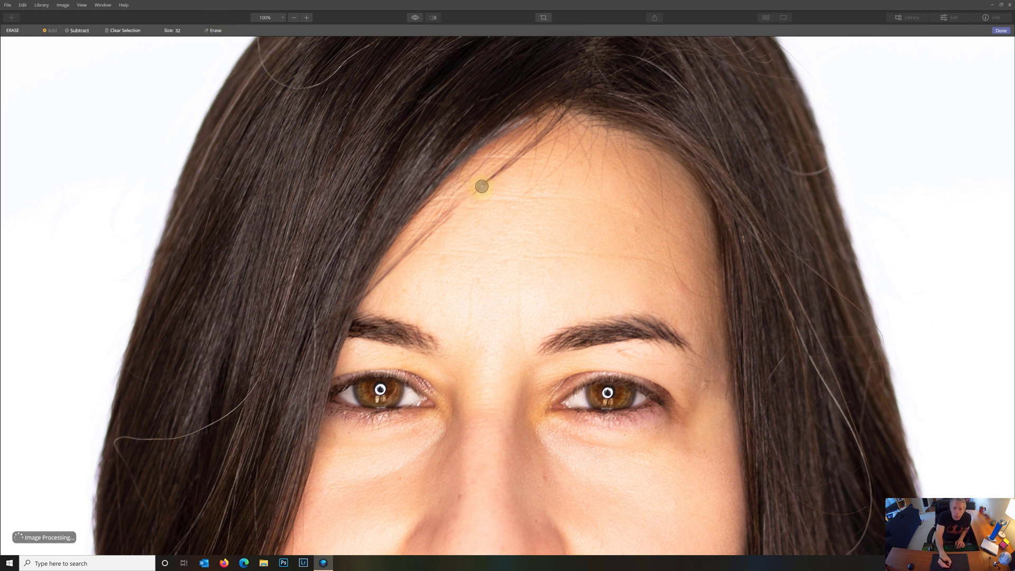
Step: Erase the upper part of the stray forehead strand in short sections up to the hairline
{"action": "left_click_drag", "start_coordinate": [500, 171], "coordinate": [474, 192]}
{"action": "left_click_drag", "start_coordinate": [516, 159], "coordinate": [503, 168]}
{"action": "left_click", "coordinate": [214, 30]}
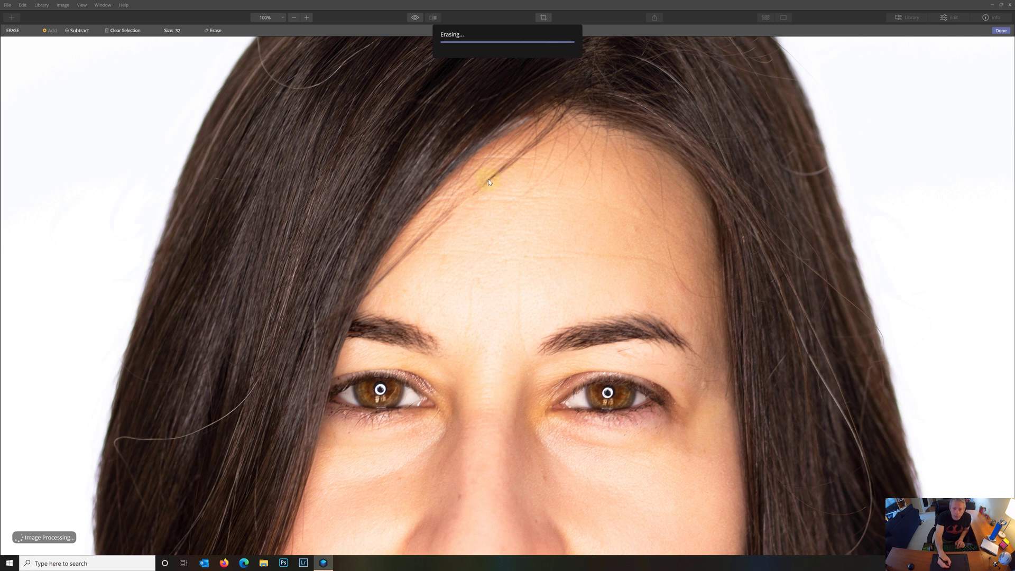
{"action": "left_click_drag", "start_coordinate": [514, 158], "coordinate": [540, 139]}
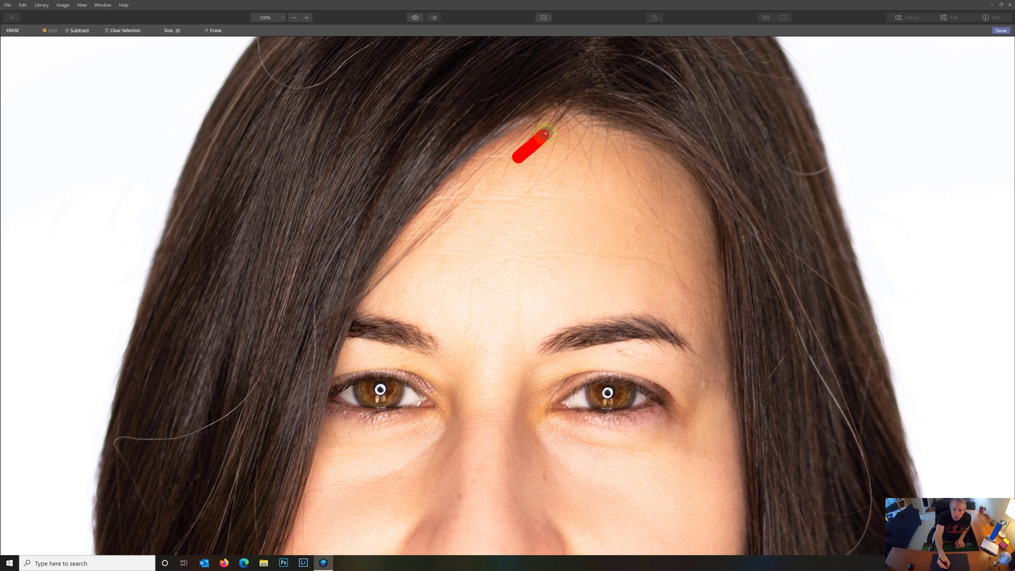
{"action": "left_click", "coordinate": [213, 31]}
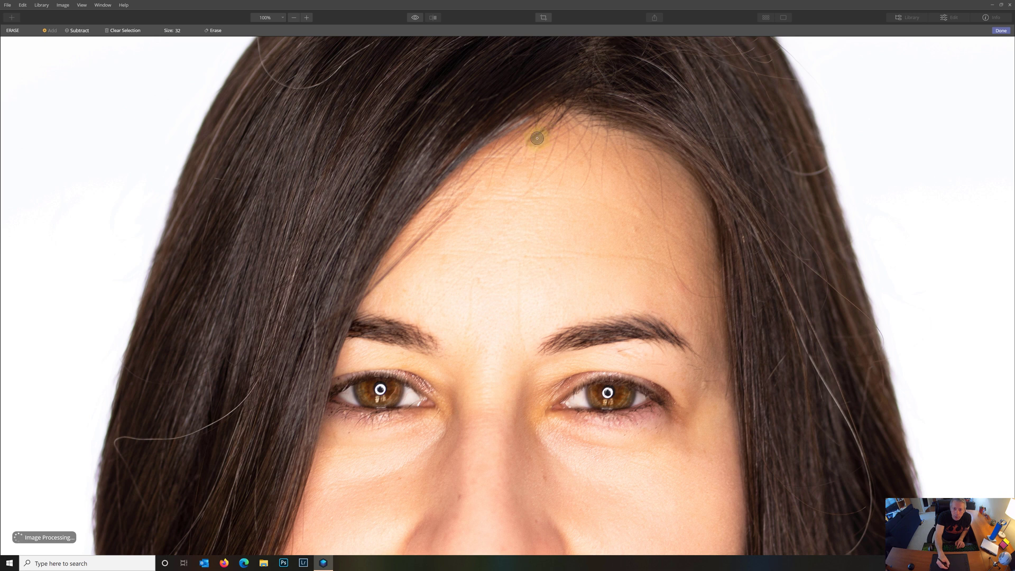
{"action": "left_click_drag", "start_coordinate": [536, 138], "coordinate": [562, 113]}
{"action": "left_click", "coordinate": [212, 30]}
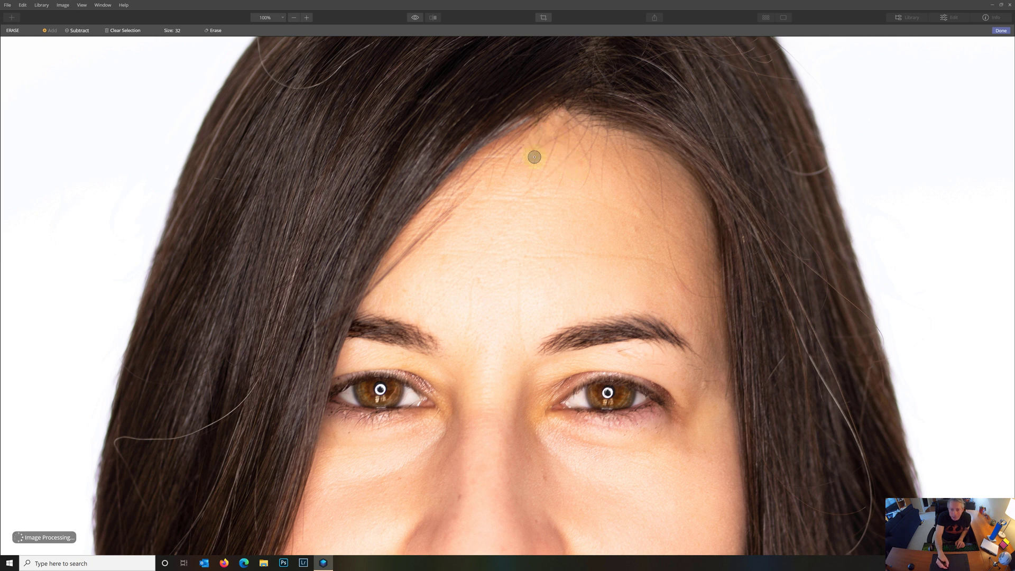
Step: Erase the lower part of the stray strand in short sections down the forehead, including the remnant above the eyebrow
{"action": "left_click_drag", "start_coordinate": [459, 201], "coordinate": [423, 236]}
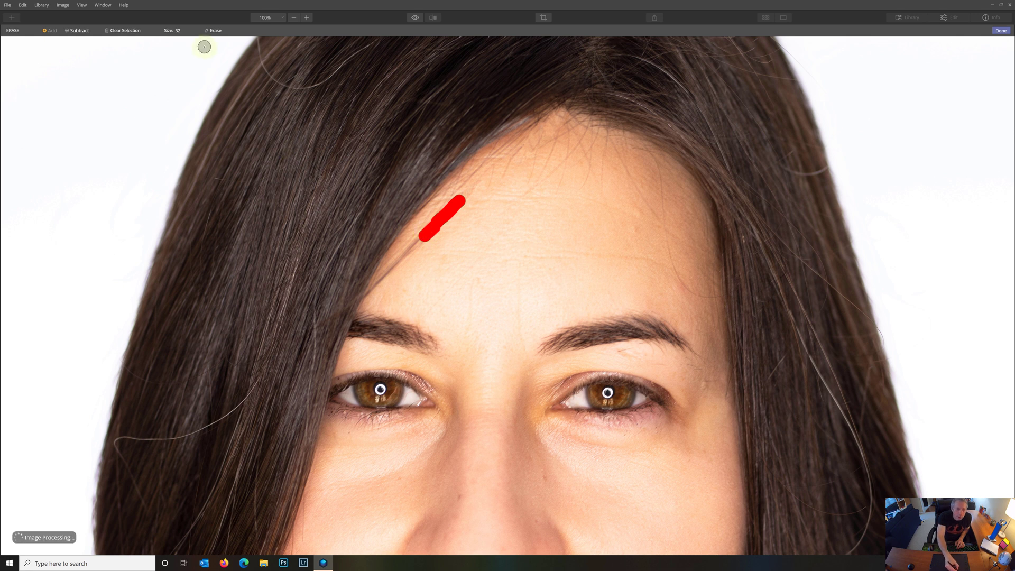
{"action": "left_click", "coordinate": [214, 30]}
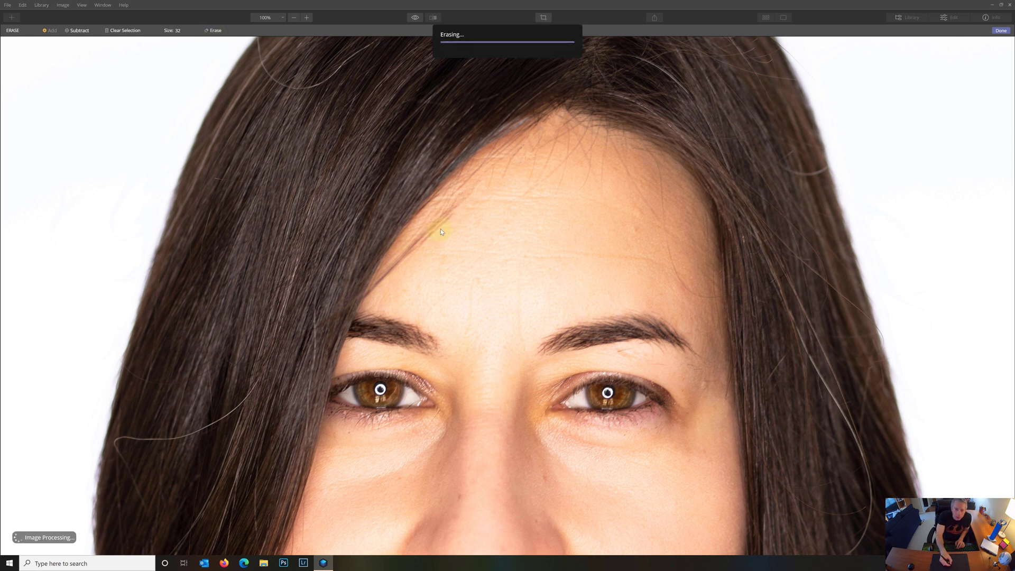
{"action": "left_click_drag", "start_coordinate": [432, 227], "coordinate": [398, 261]}
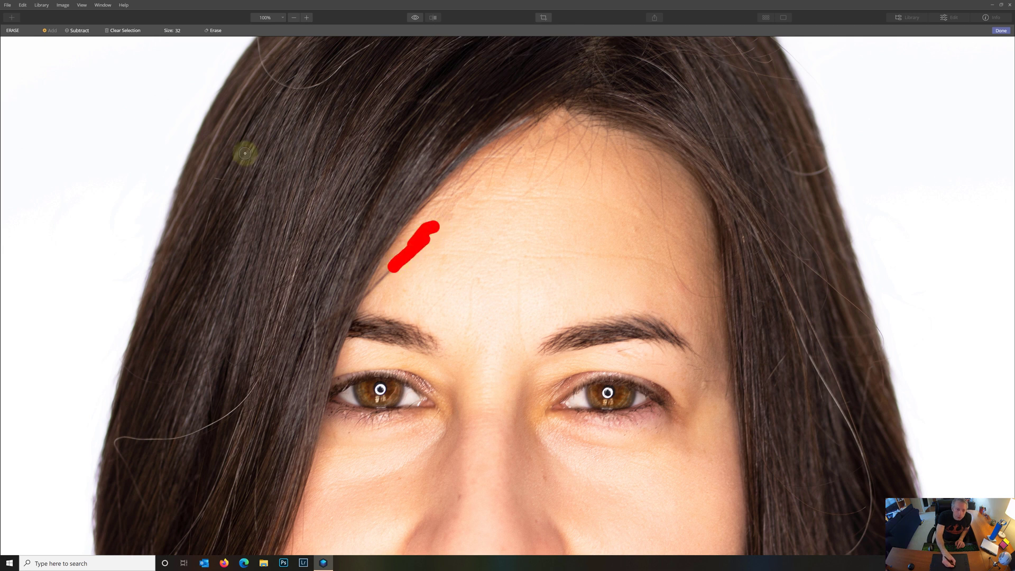
{"action": "left_click", "coordinate": [214, 30]}
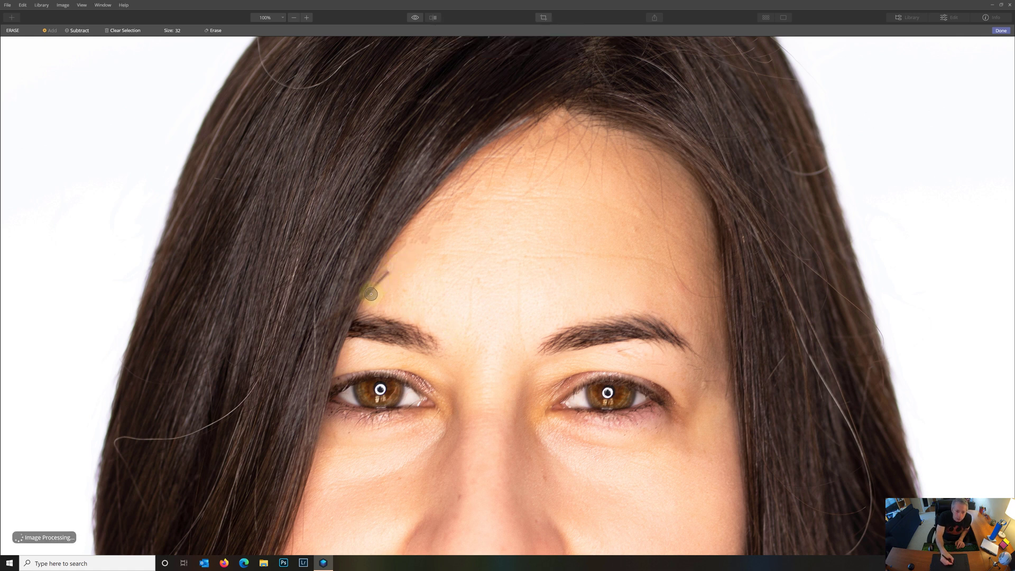
{"action": "left_click_drag", "start_coordinate": [374, 293], "coordinate": [393, 268]}
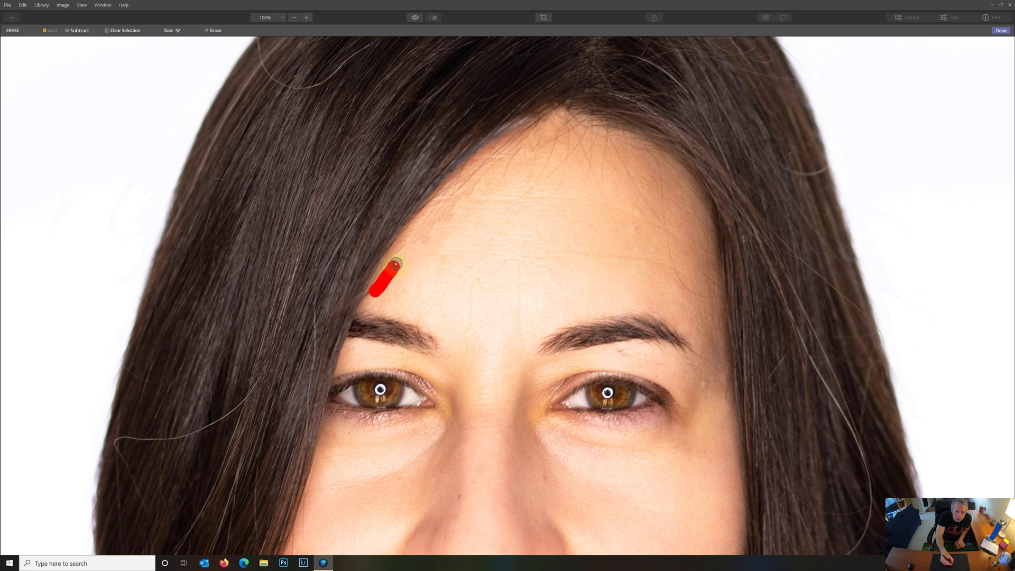
{"action": "left_click", "coordinate": [221, 32]}
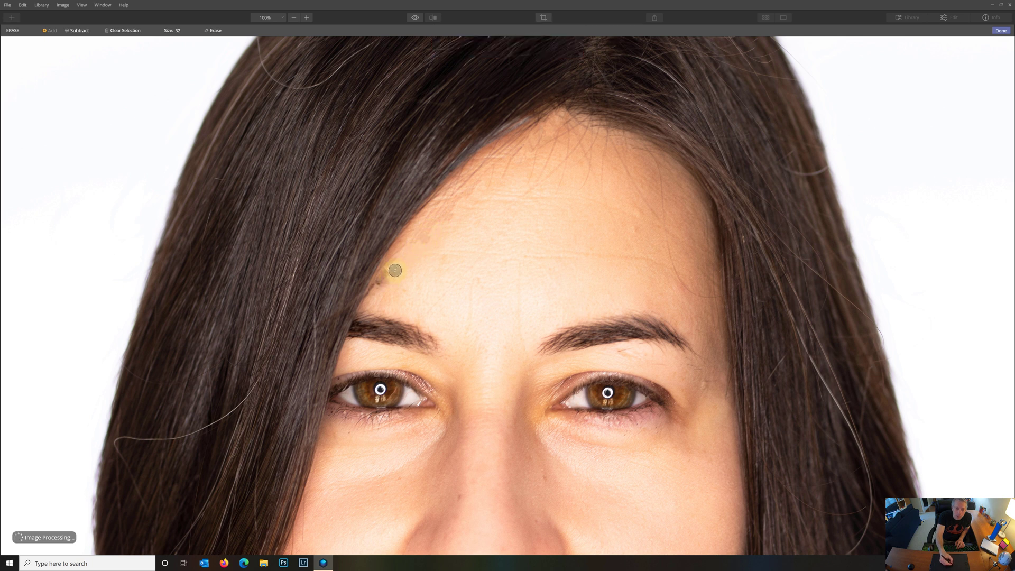
{"action": "left_click_drag", "start_coordinate": [391, 267], "coordinate": [379, 287]}
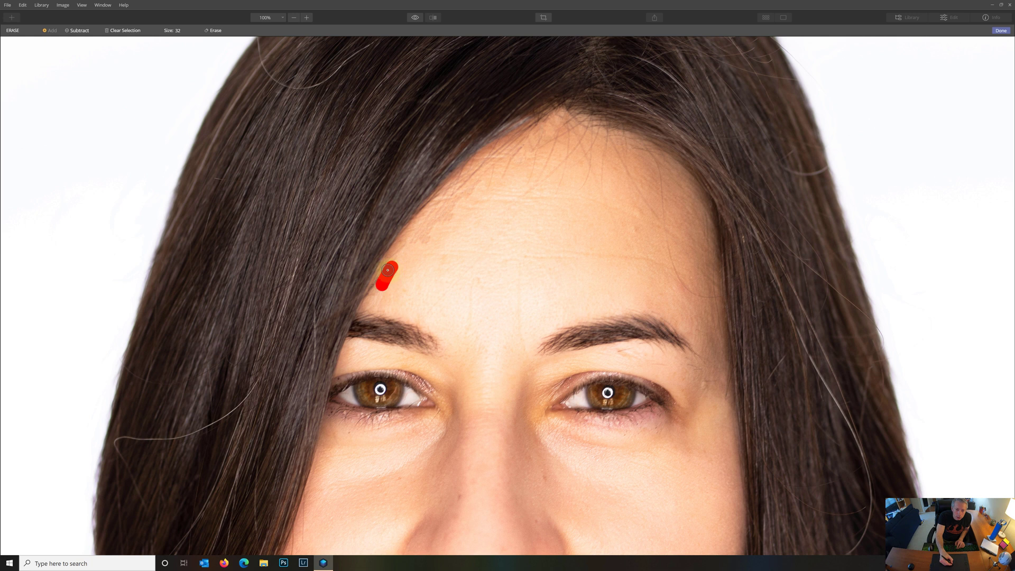
{"action": "left_click", "coordinate": [214, 30]}
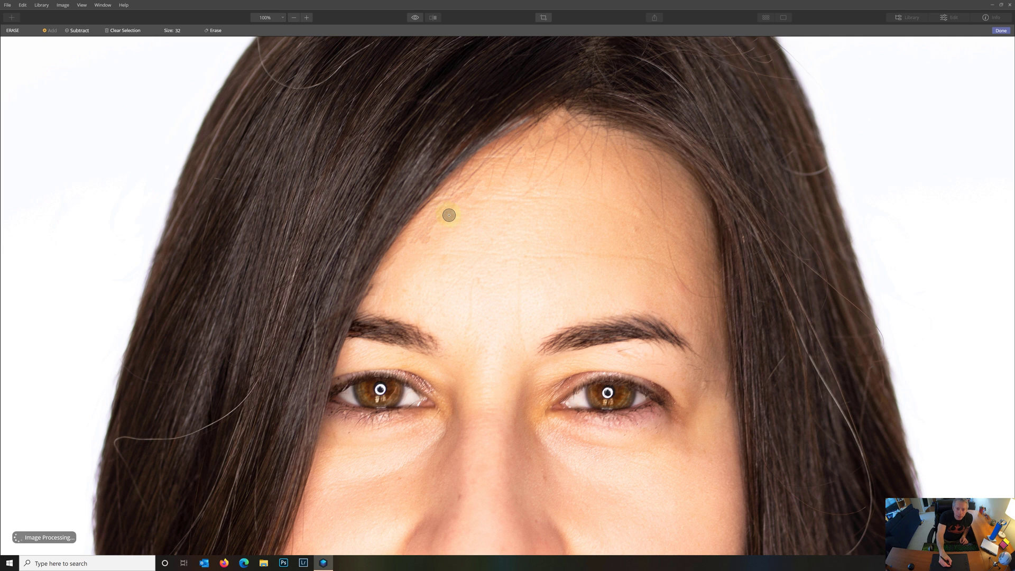
Step: Erase the marks along the forehead's edge next to the hairline on the left side of the portrait
{"action": "left_click_drag", "start_coordinate": [448, 215], "coordinate": [415, 239]}
{"action": "left_click", "coordinate": [214, 35]}
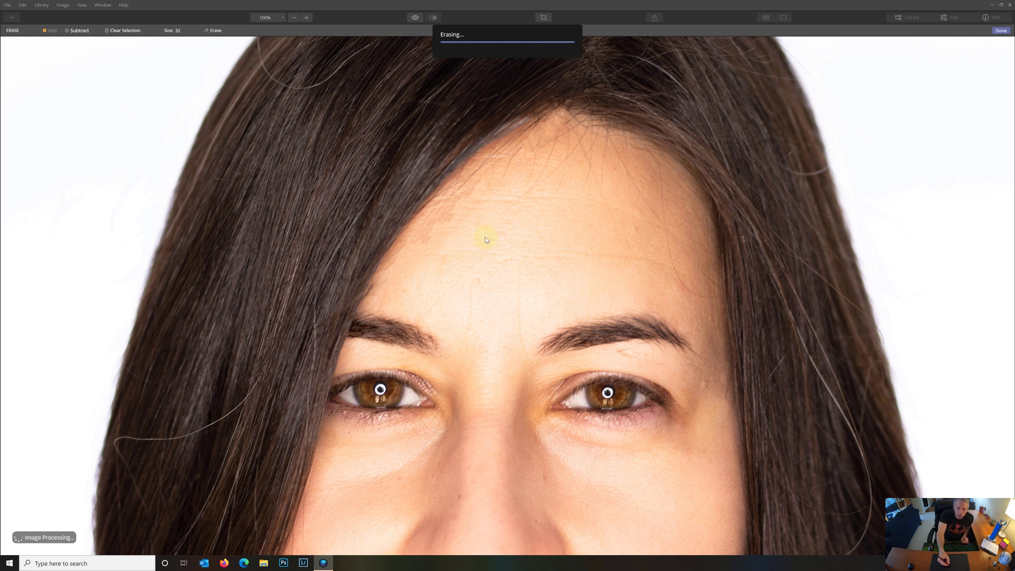
{"action": "left_click_drag", "start_coordinate": [434, 224], "coordinate": [463, 197]}
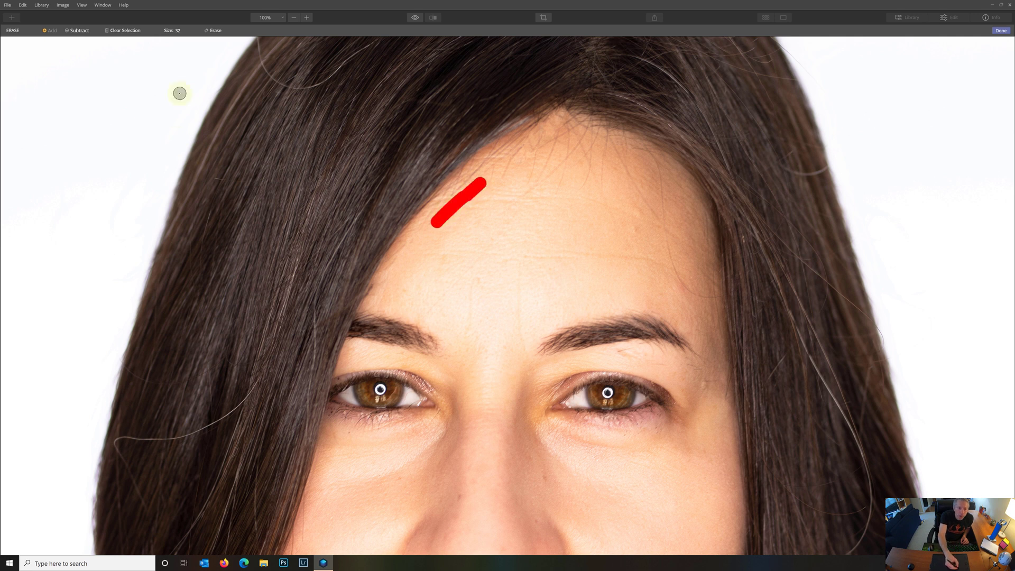
{"action": "left_click", "coordinate": [213, 30]}
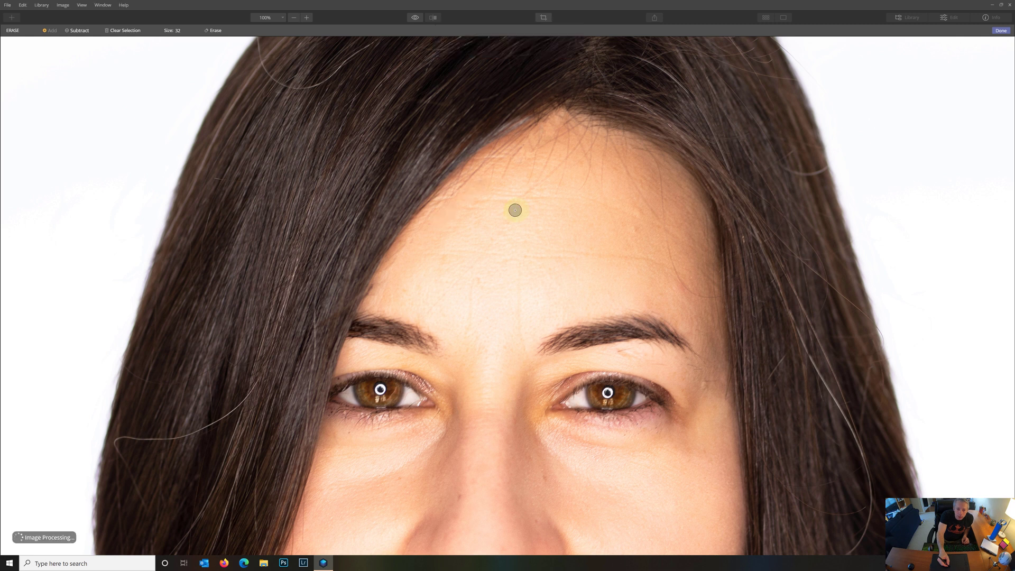
Step: Erase the curved stray strand over the dark hair beside the eye on the portrait's left side, in short sections down to its hooked end
{"action": "mouse_move", "coordinate": [270, 300]}
{"action": "left_mouse_down"}
{"action": "mouse_move", "coordinate": [249, 337]}
{"action": "mouse_move", "coordinate": [297, 222]}
{"action": "mouse_move", "coordinate": [308, 228]}
{"action": "mouse_move", "coordinate": [306, 268]}
{"action": "left_mouse_up"}
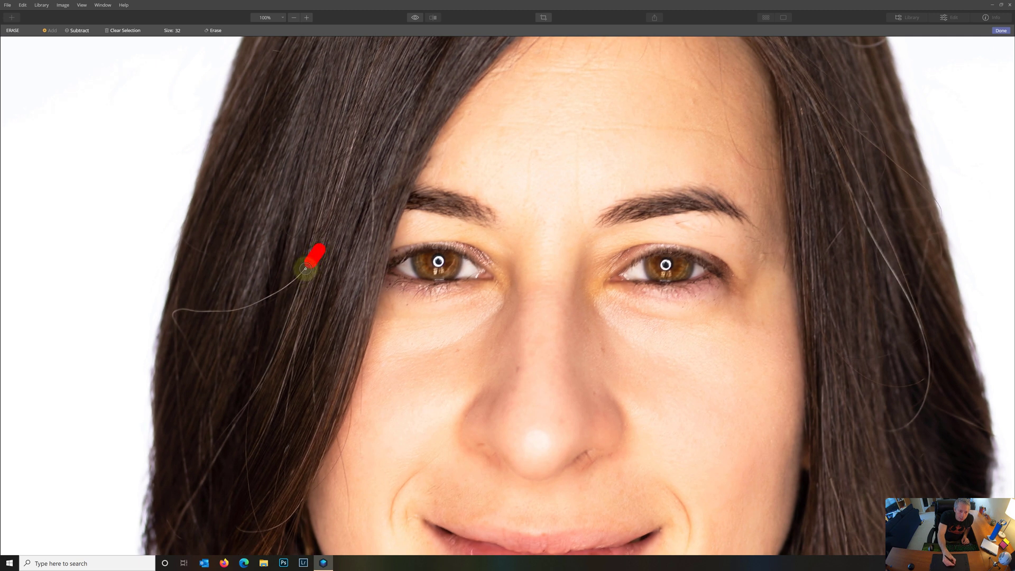
{"action": "left_click", "coordinate": [213, 31]}
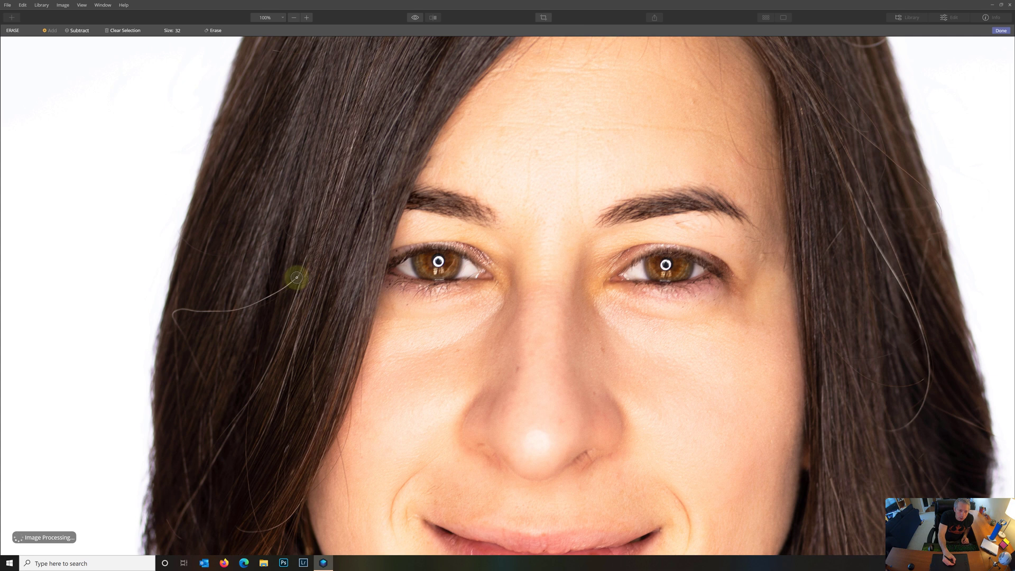
{"action": "left_click_drag", "start_coordinate": [300, 275], "coordinate": [269, 299]}
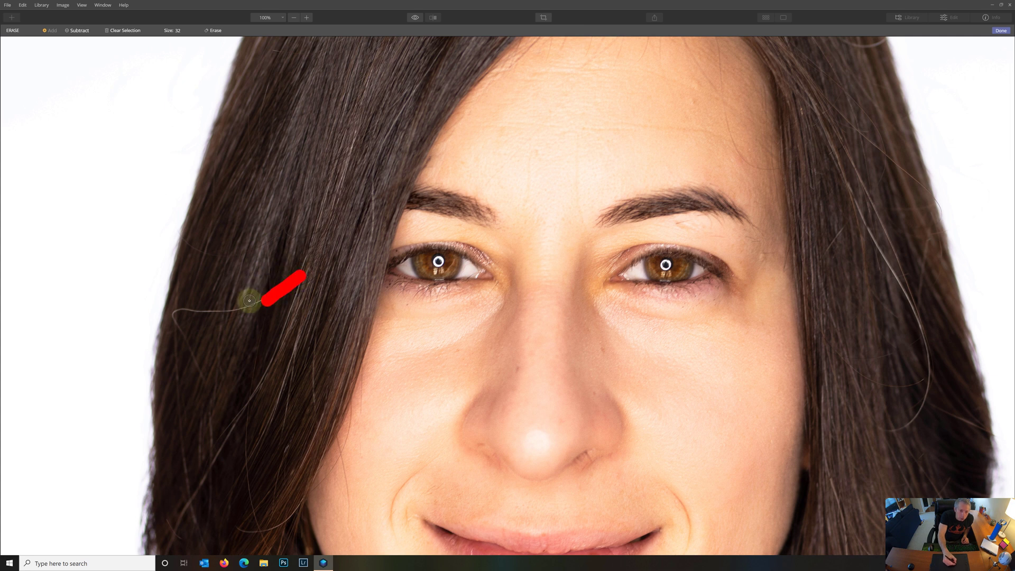
{"action": "left_click", "coordinate": [212, 30]}
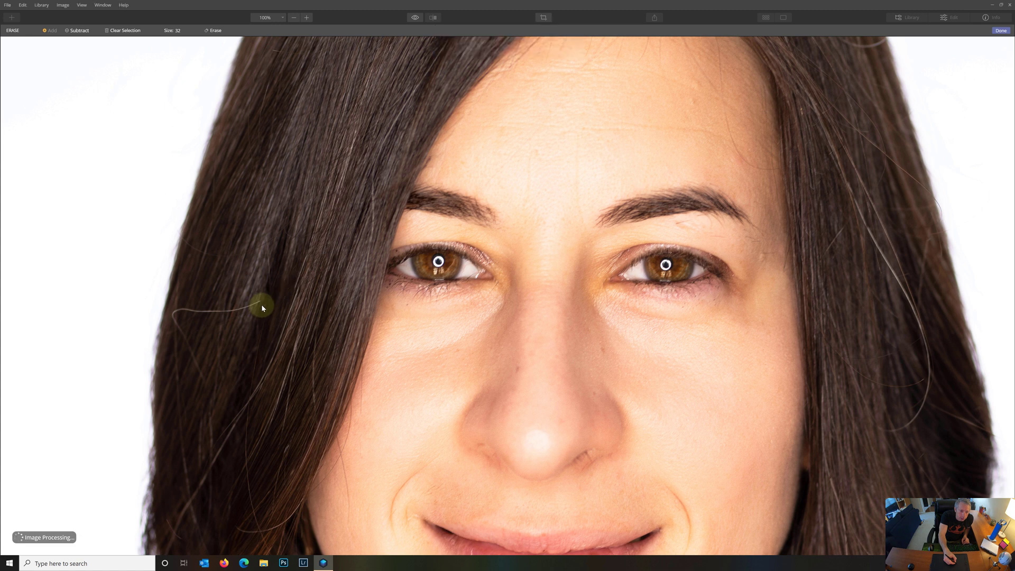
{"action": "left_click_drag", "start_coordinate": [261, 301], "coordinate": [208, 308]}
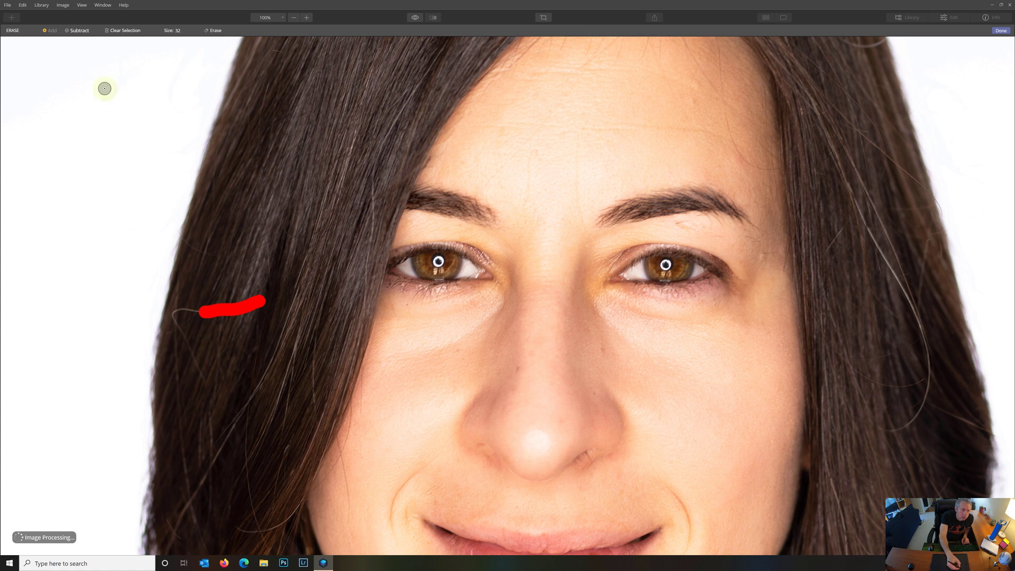
{"action": "left_click", "coordinate": [212, 30]}
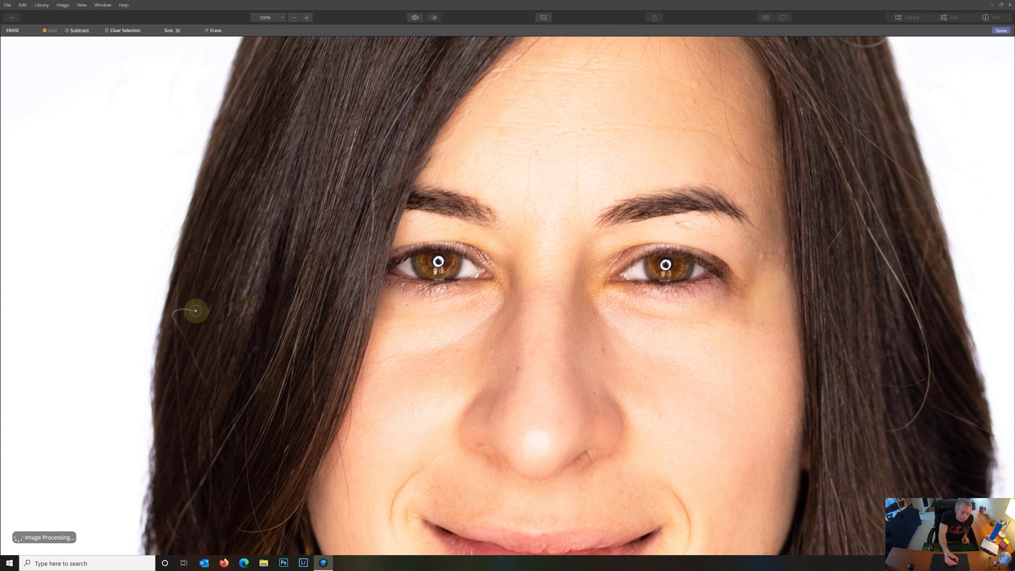
{"action": "left_click_drag", "start_coordinate": [197, 310], "coordinate": [177, 311]}
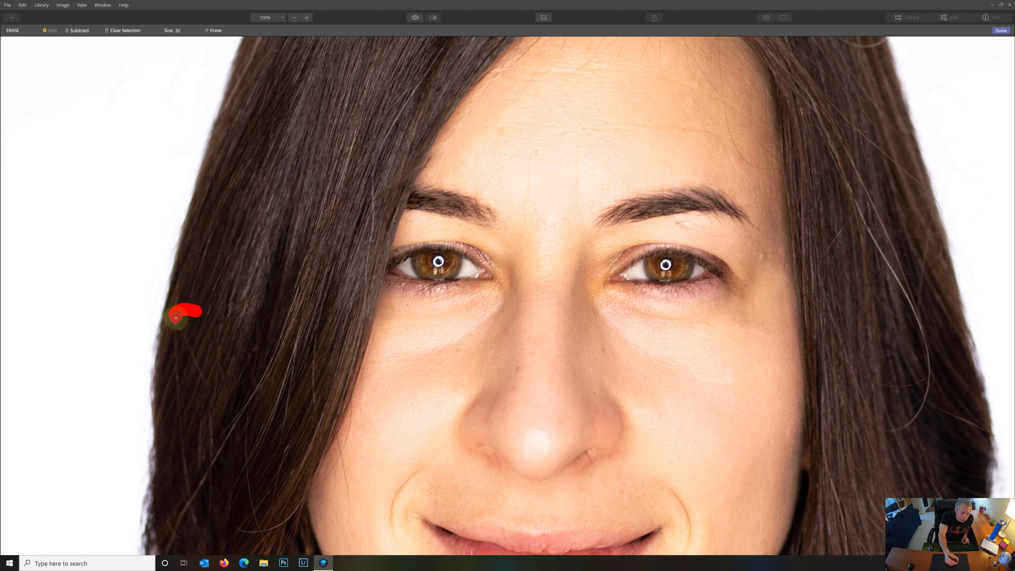
{"action": "left_click", "coordinate": [211, 30]}
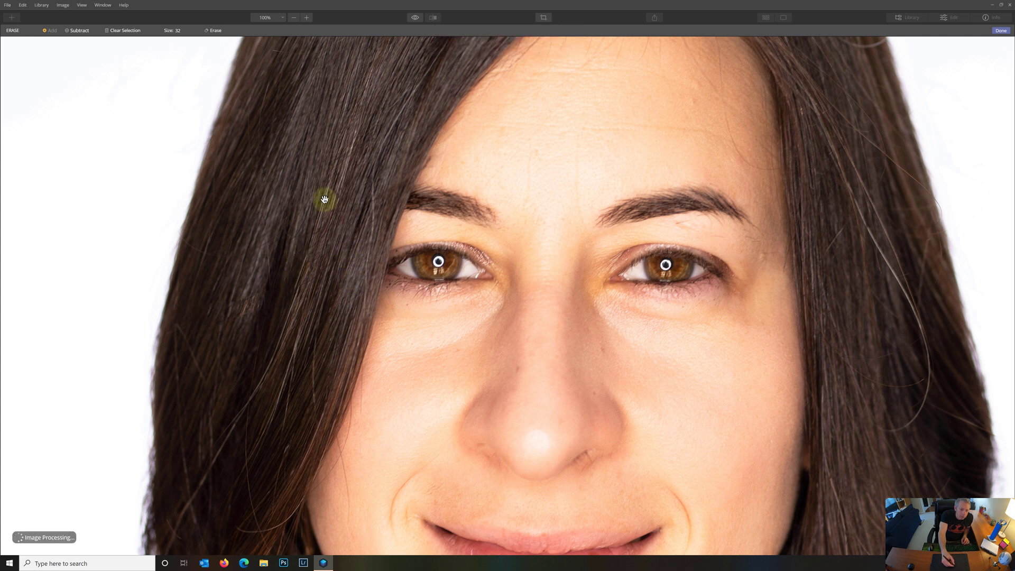
Step: Erase the curved stray hair near the crown on the portrait's left side in short sections out to the edge of the head
{"action": "left_click_drag", "start_coordinate": [335, 195], "coordinate": [299, 308]}
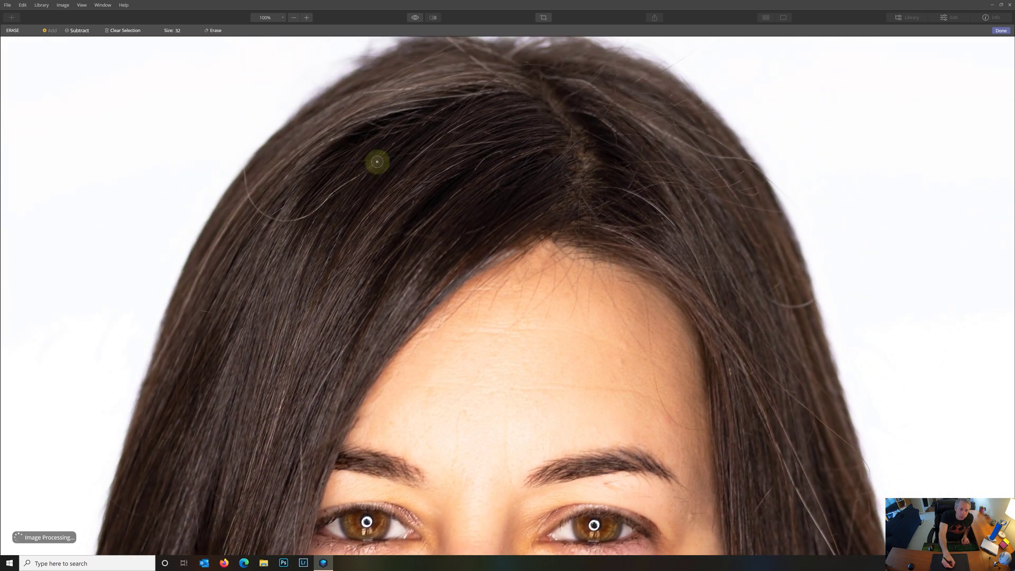
{"action": "left_click_drag", "start_coordinate": [378, 159], "coordinate": [313, 214]}
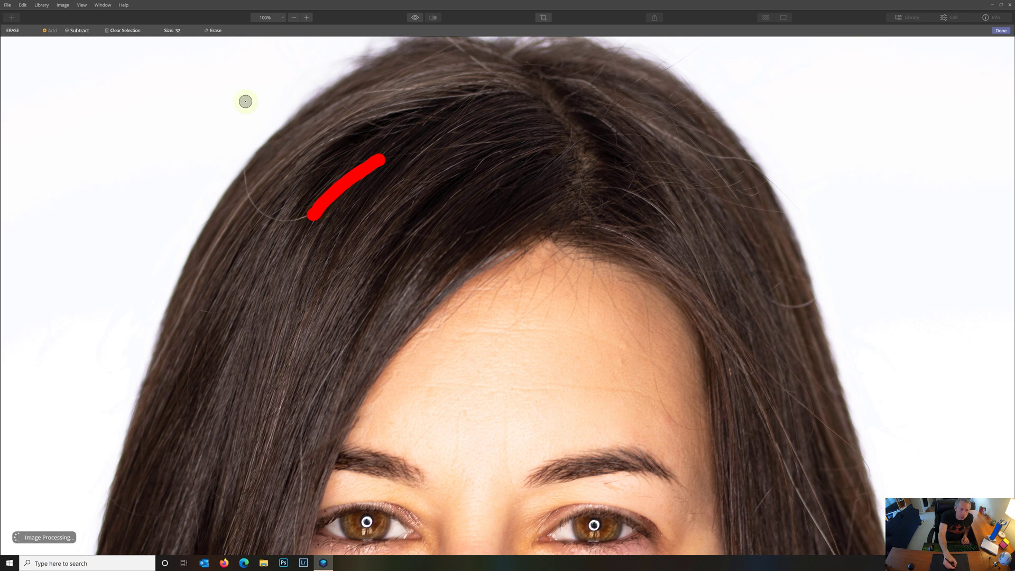
{"action": "left_click", "coordinate": [216, 32]}
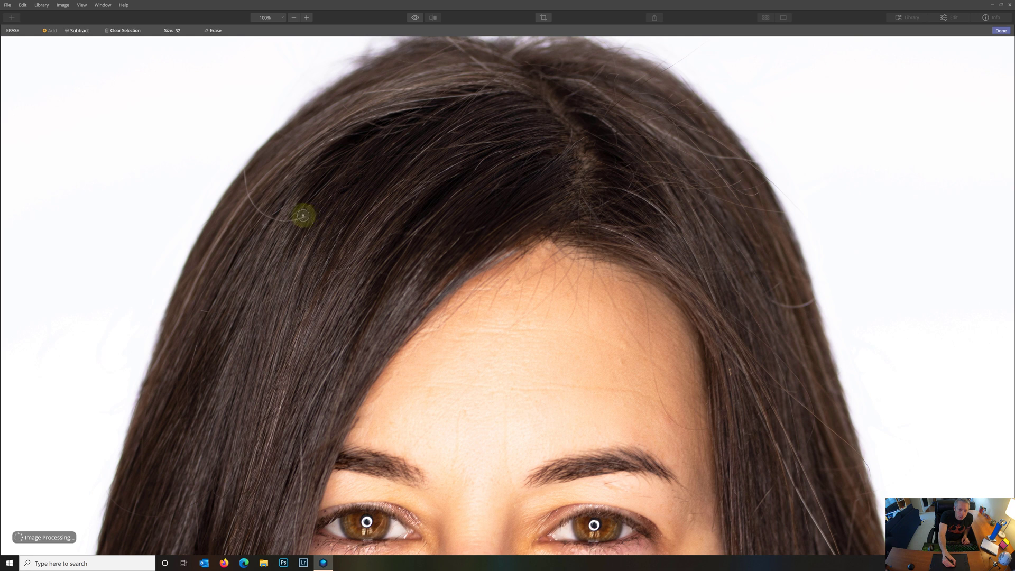
{"action": "mouse_move", "coordinate": [305, 213]}
{"action": "left_mouse_down"}
{"action": "mouse_move", "coordinate": [297, 226]}
{"action": "mouse_move", "coordinate": [278, 217]}
{"action": "left_mouse_up"}
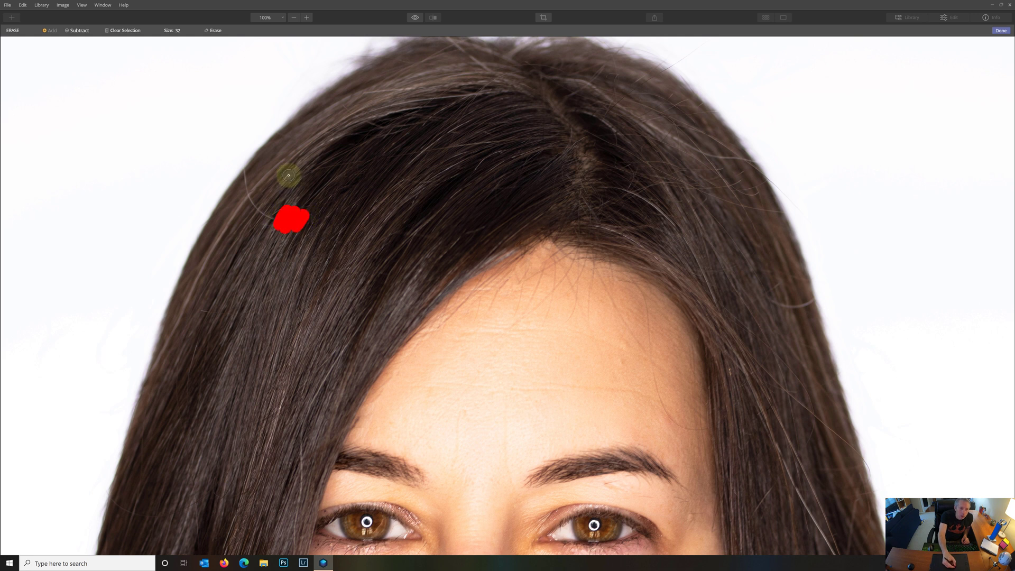
{"action": "left_click", "coordinate": [214, 30]}
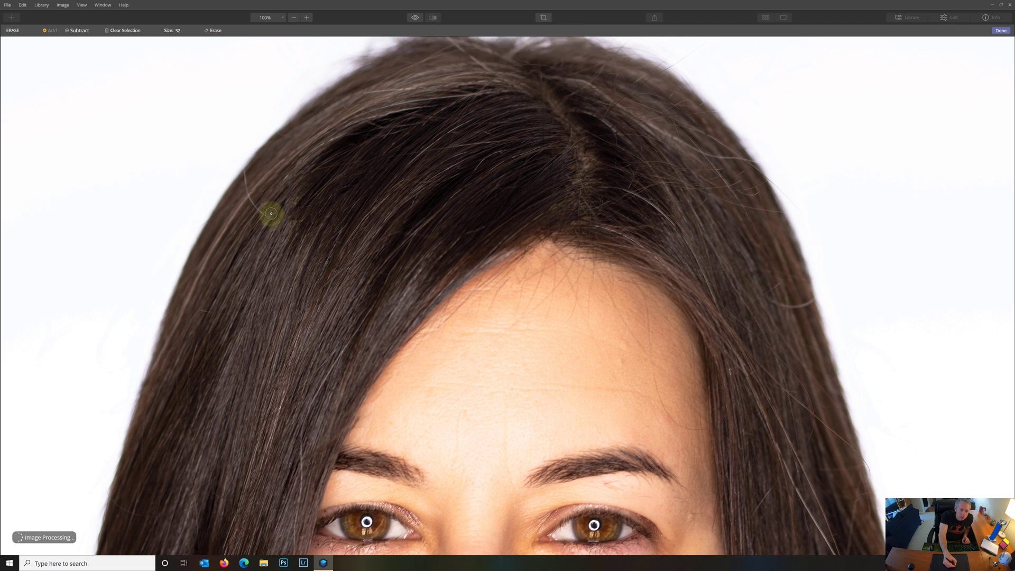
{"action": "mouse_move", "coordinate": [267, 224]}
{"action": "left_mouse_down"}
{"action": "mouse_move", "coordinate": [270, 212]}
{"action": "mouse_move", "coordinate": [254, 206]}
{"action": "left_mouse_up"}
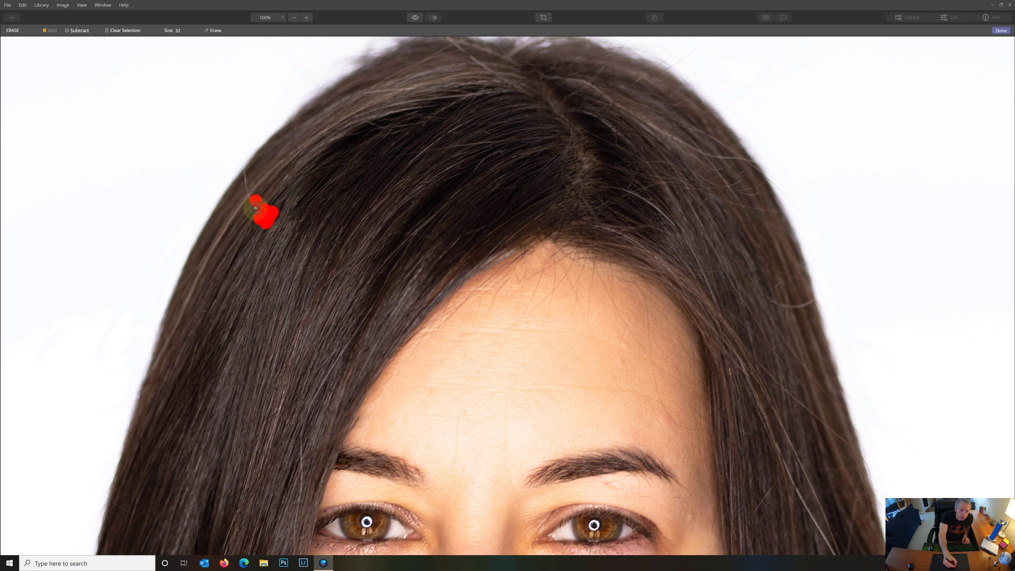
{"action": "left_click", "coordinate": [211, 30]}
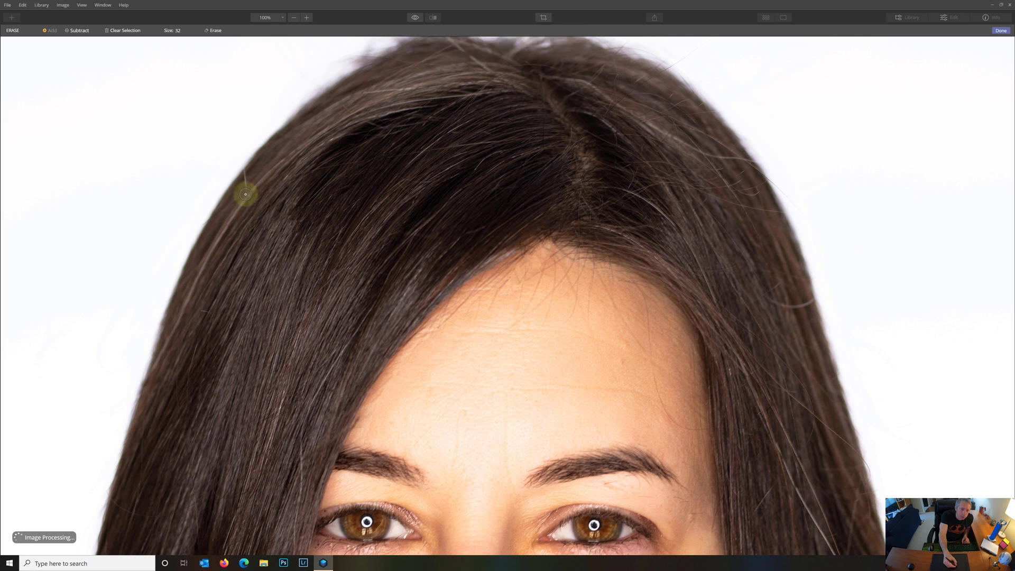
{"action": "left_click_drag", "start_coordinate": [249, 196], "coordinate": [245, 173]}
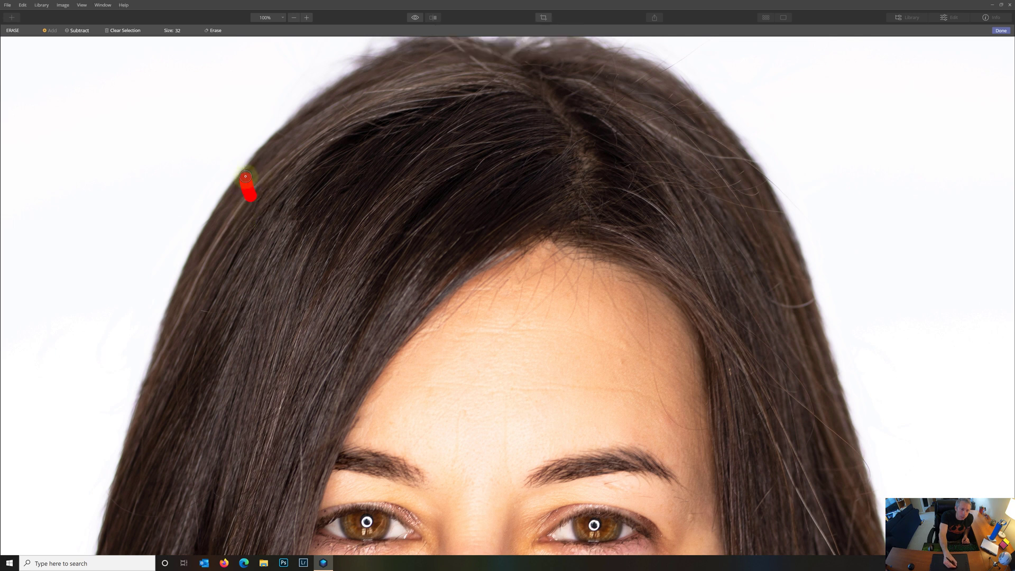
{"action": "left_click", "coordinate": [214, 30]}
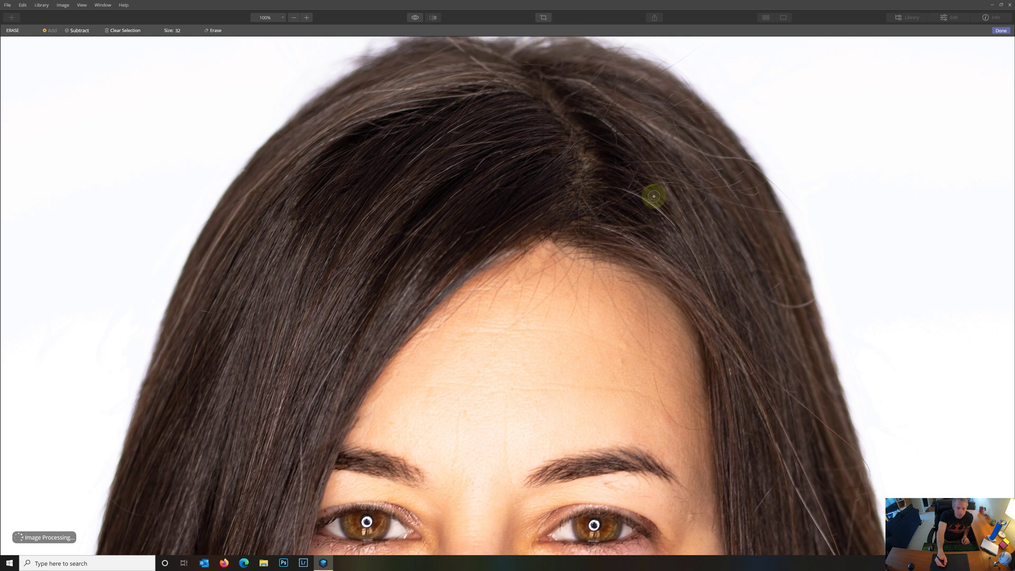
Step: Erase the long light stray strand curving down the hair beside the cheek on the portrait's right side
{"action": "left_click_drag", "start_coordinate": [686, 245], "coordinate": [621, 148]}
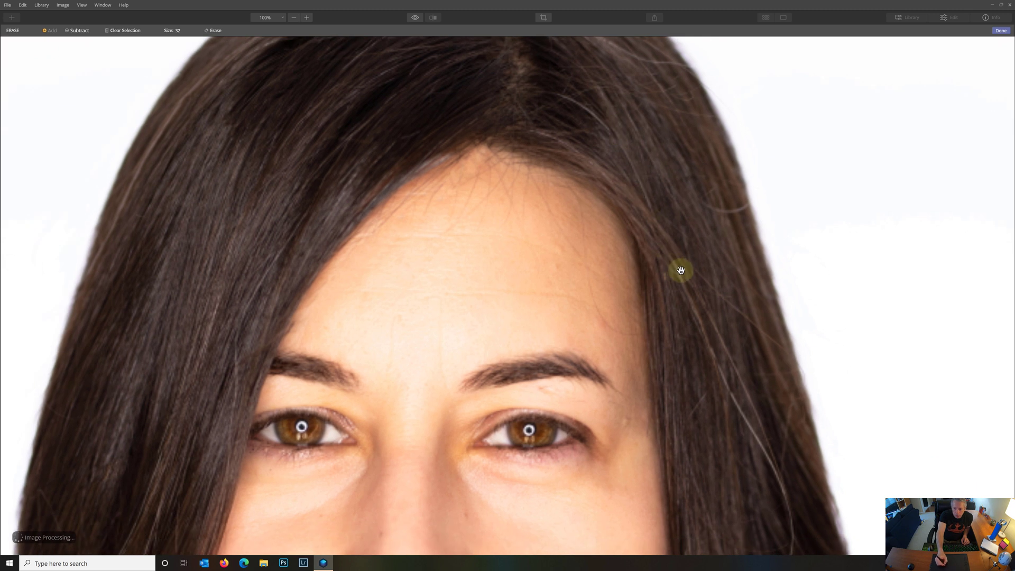
{"action": "left_click_drag", "start_coordinate": [681, 271], "coordinate": [639, 159]}
{"action": "left_click_drag", "start_coordinate": [670, 221], "coordinate": [604, 161]}
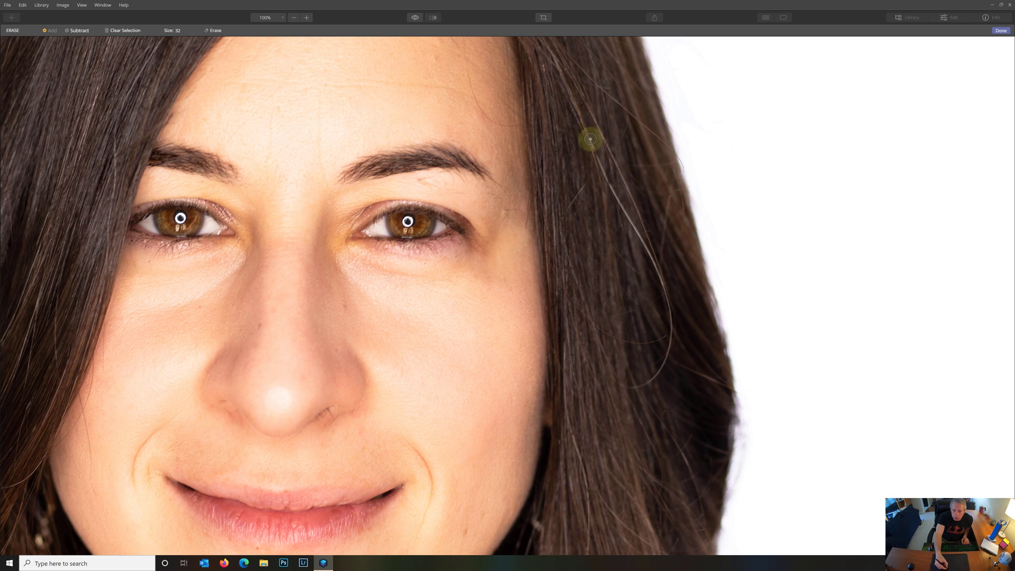
{"action": "left_click_drag", "start_coordinate": [586, 132], "coordinate": [609, 182]}
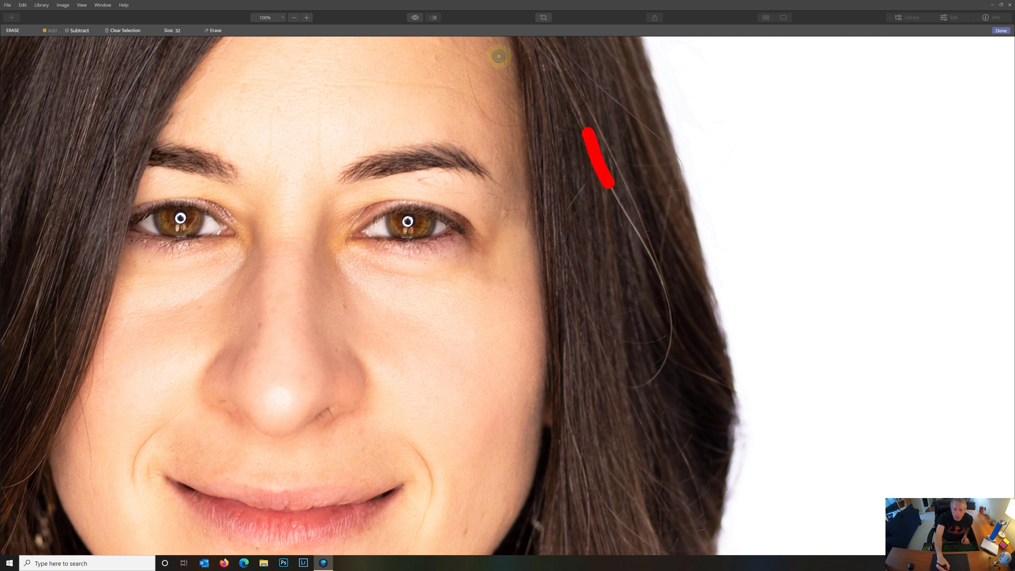
{"action": "left_click", "coordinate": [214, 30]}
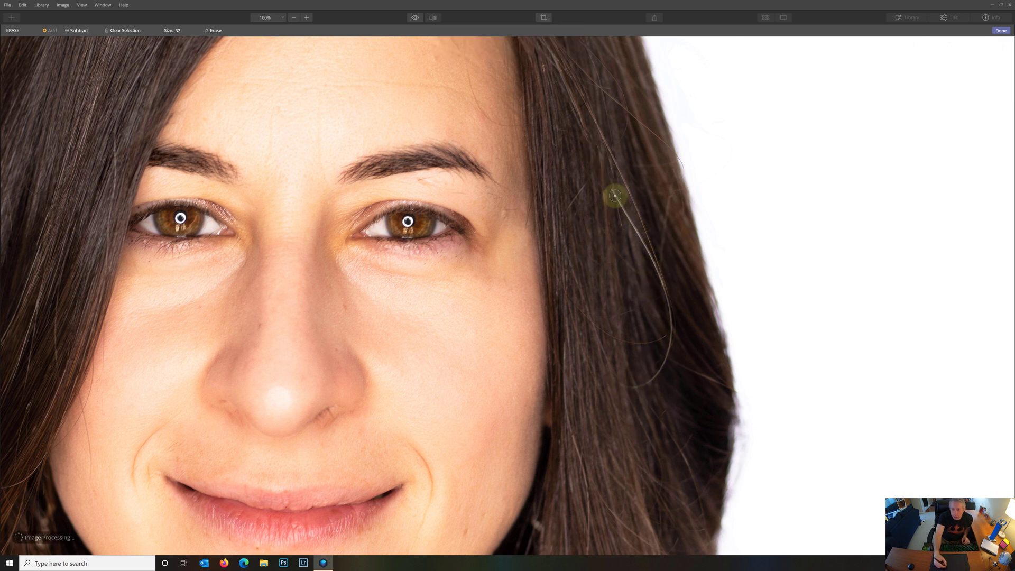
{"action": "mouse_move", "coordinate": [612, 191]}
{"action": "left_mouse_down"}
{"action": "mouse_move", "coordinate": [662, 286]}
{"action": "mouse_move", "coordinate": [670, 327]}
{"action": "mouse_move", "coordinate": [649, 385]}
{"action": "left_mouse_up"}
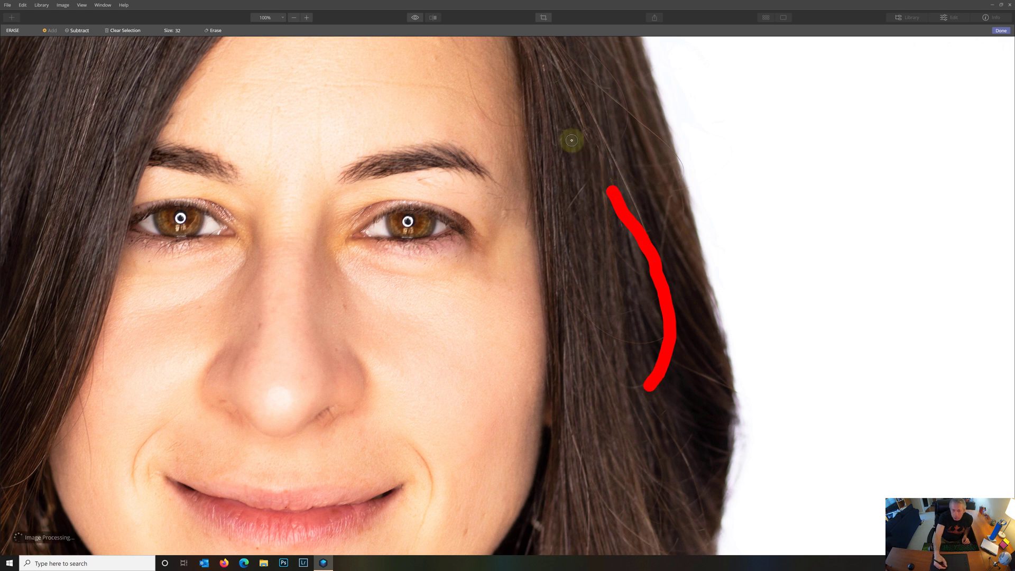
{"action": "left_click", "coordinate": [217, 30]}
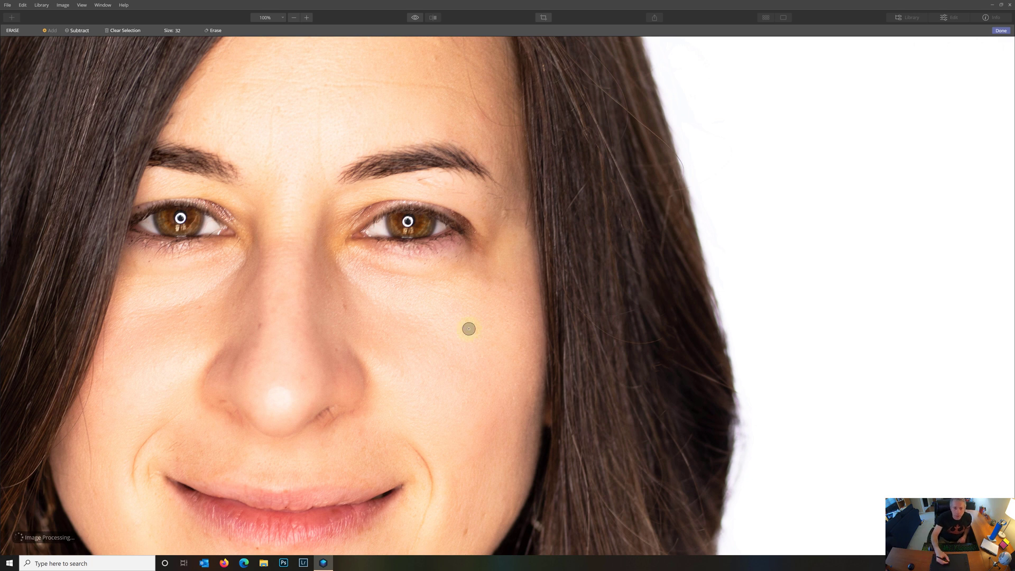
Step: Erase the fine stray hairs on the right side of the forehead and retouch the dark smudges left along that stroke
{"action": "mouse_move", "coordinate": [463, 147]}
{"action": "left_mouse_down"}
{"action": "mouse_move", "coordinate": [441, 210]}
{"action": "mouse_move", "coordinate": [464, 200]}
{"action": "mouse_move", "coordinate": [440, 170]}
{"action": "mouse_move", "coordinate": [429, 79]}
{"action": "left_mouse_up"}
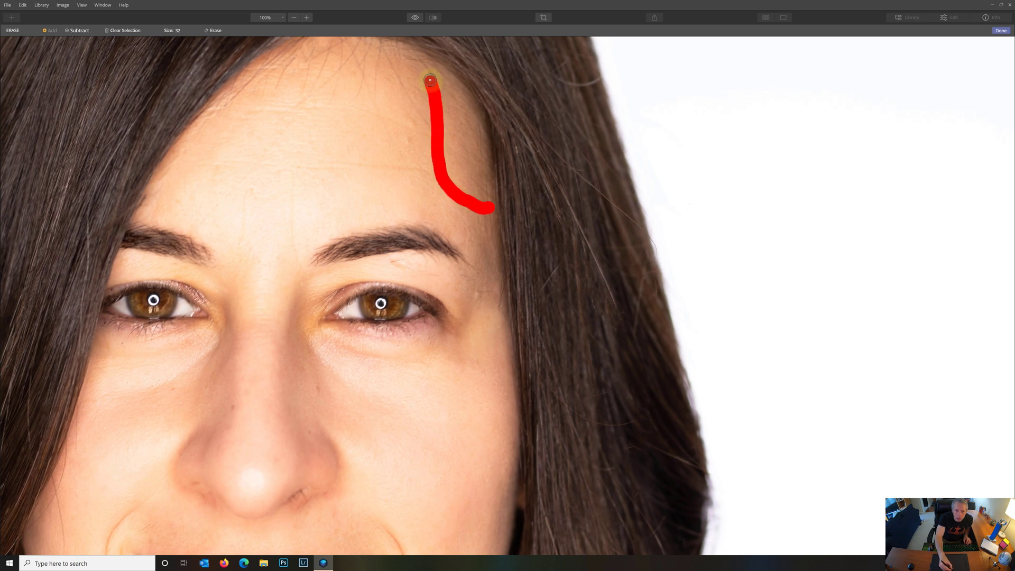
{"action": "left_click", "coordinate": [214, 31]}
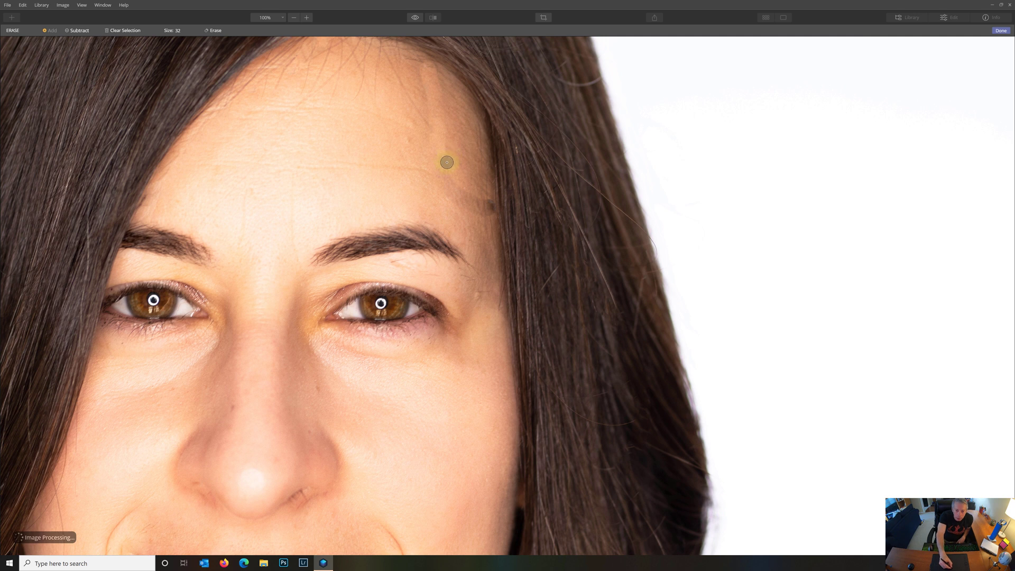
{"action": "left_click_drag", "start_coordinate": [448, 156], "coordinate": [434, 168]}
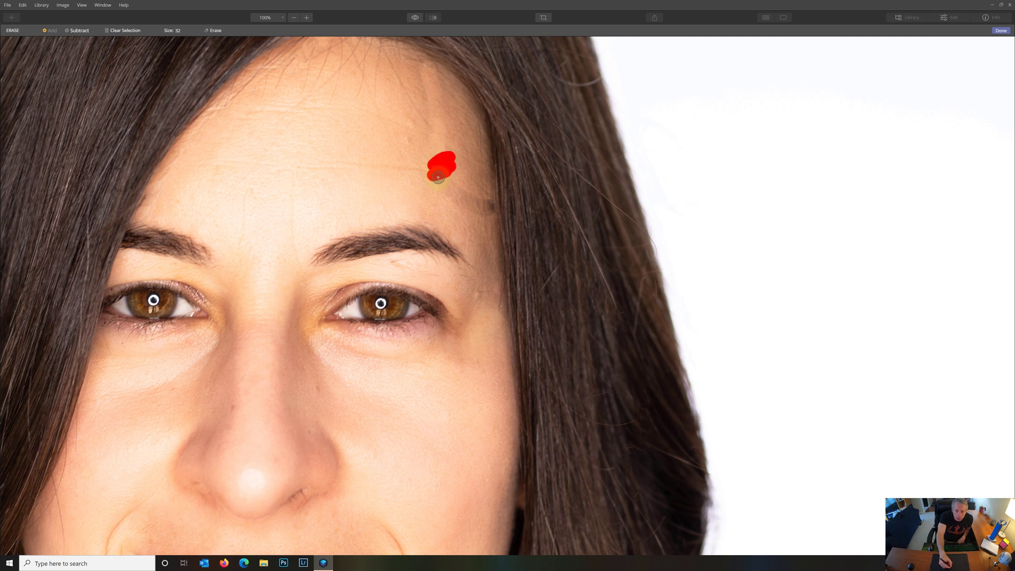
{"action": "left_click", "coordinate": [215, 30]}
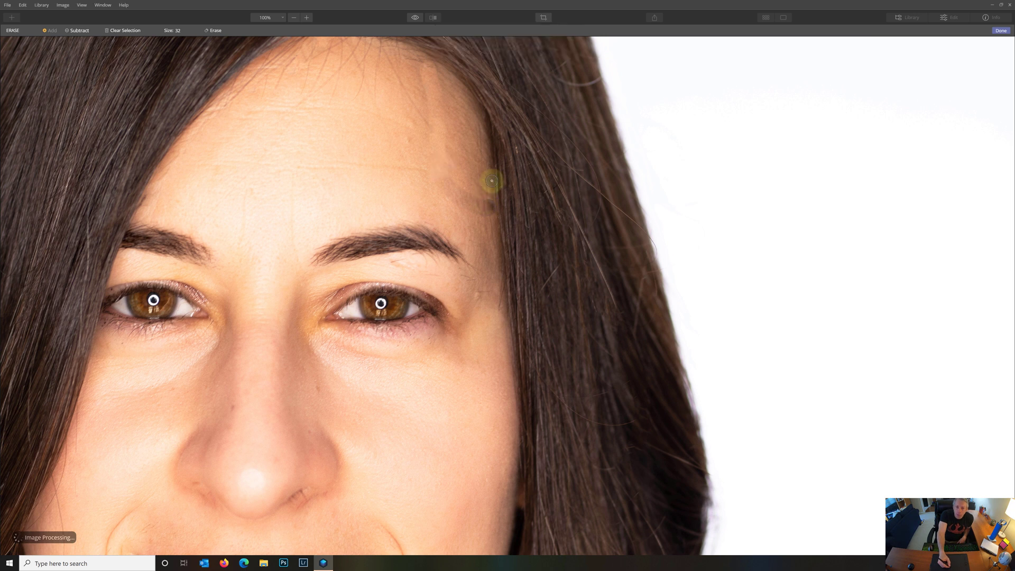
{"action": "mouse_move", "coordinate": [483, 211]}
{"action": "left_mouse_down"}
{"action": "mouse_move", "coordinate": [485, 197]}
{"action": "mouse_move", "coordinate": [469, 207]}
{"action": "left_mouse_up"}
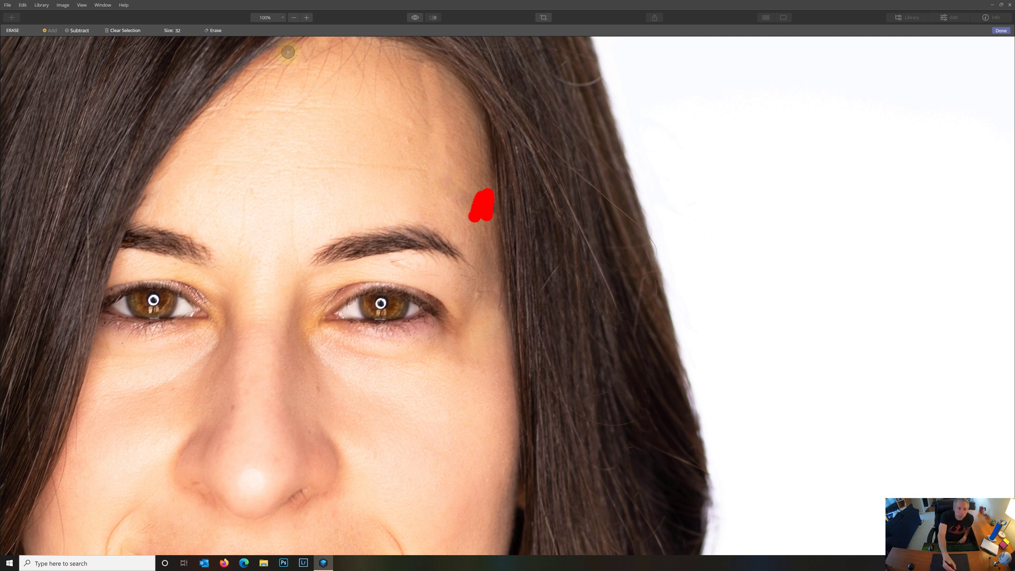
{"action": "left_click", "coordinate": [214, 30]}
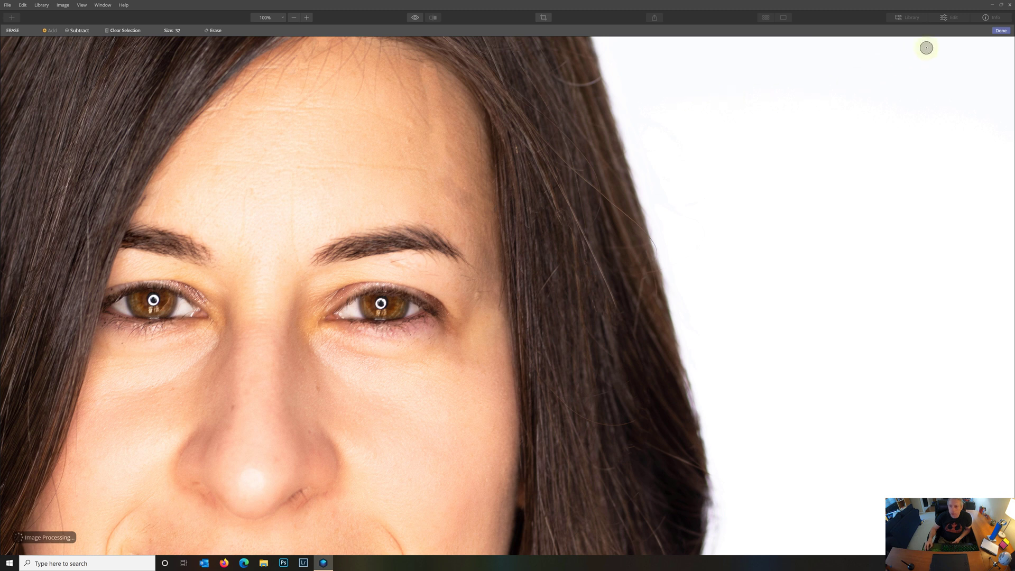
Step: Finish the Erase session and show the layer stack with the whole portrait fitted in view
{"action": "left_click", "coordinate": [1002, 32]}
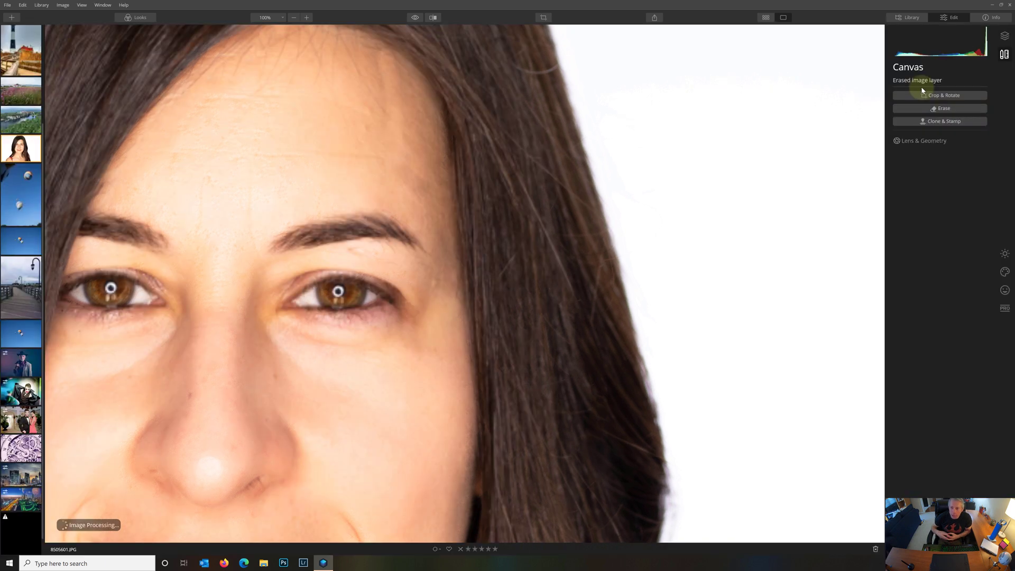
{"action": "left_click", "coordinate": [283, 21]}
{"action": "left_click", "coordinate": [285, 29]}
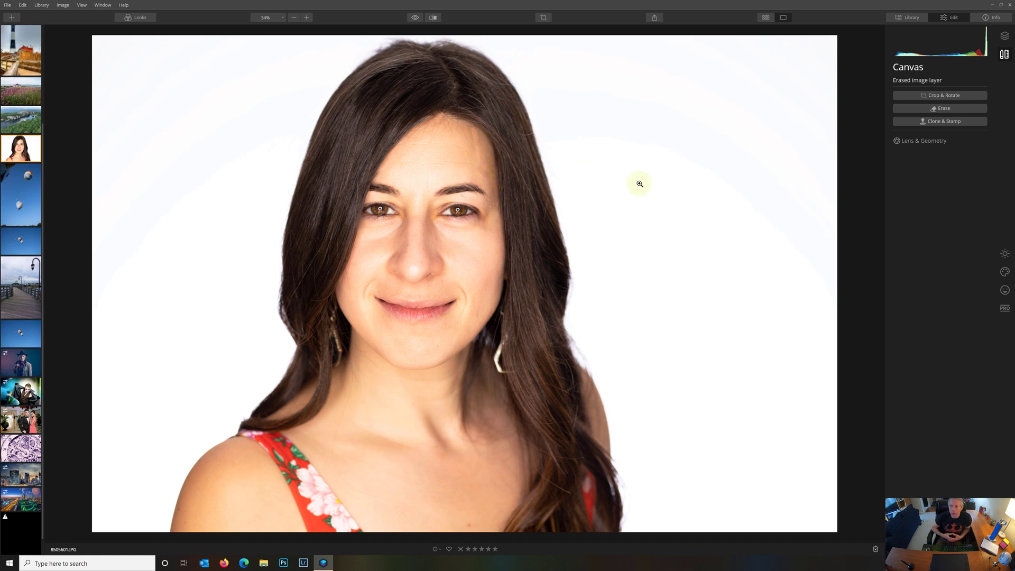
{"action": "left_click", "coordinate": [1004, 35]}
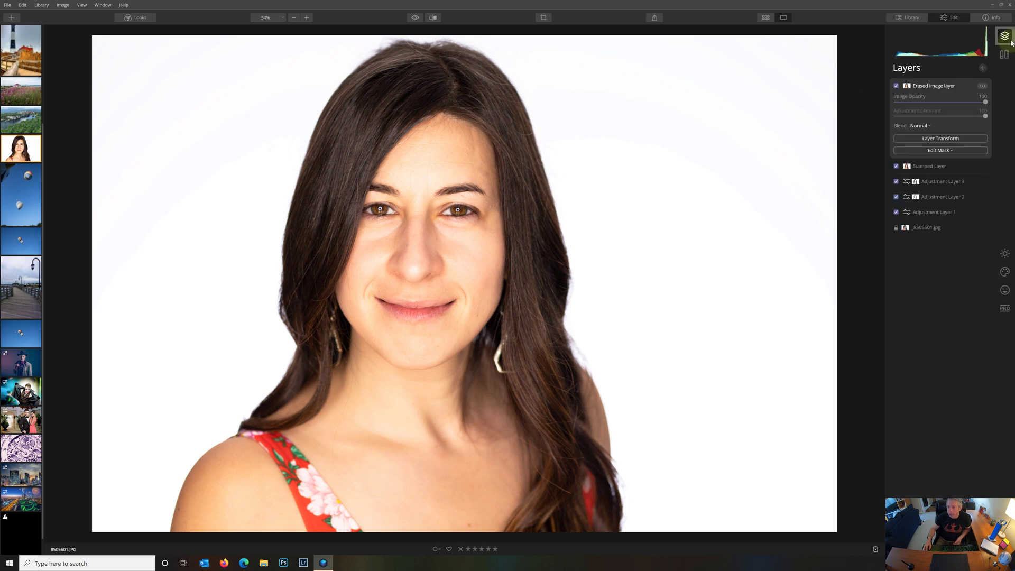
Step: Set the AI Skin Enhancer's Shine Removal to 75 on the erased image layer and show the AI Portrait Enhancer settings
{"action": "left_click", "coordinate": [1005, 289]}
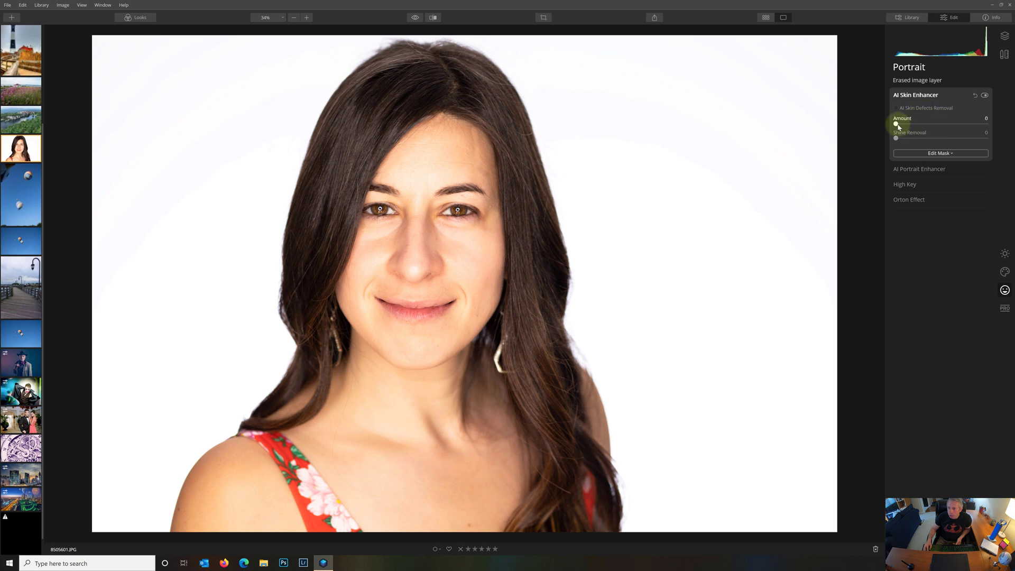
{"action": "left_click_drag", "start_coordinate": [901, 136], "coordinate": [933, 137]}
{"action": "left_click_drag", "start_coordinate": [933, 139], "coordinate": [952, 138]}
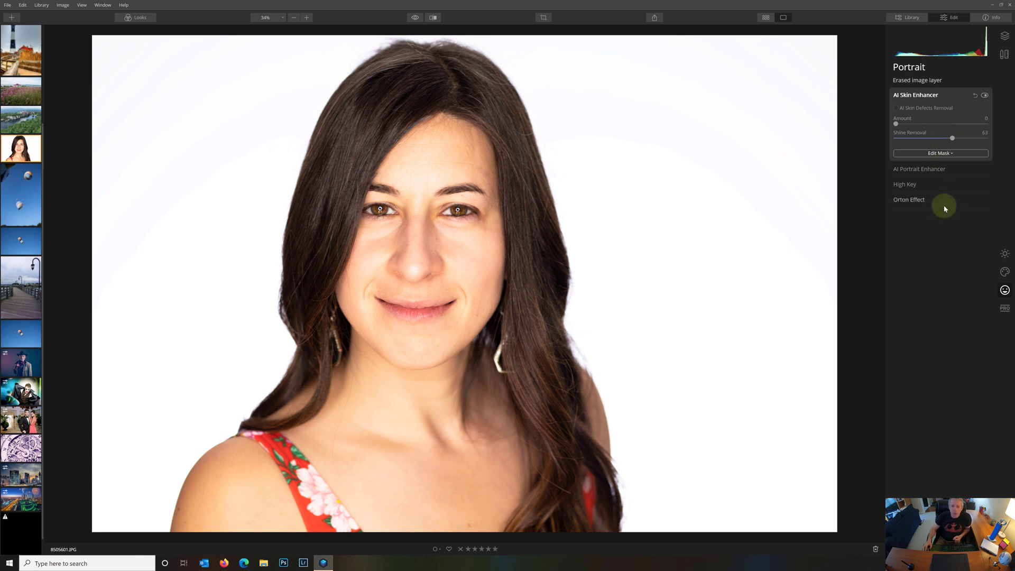
{"action": "left_click", "coordinate": [962, 138]}
{"action": "left_click", "coordinate": [928, 168]}
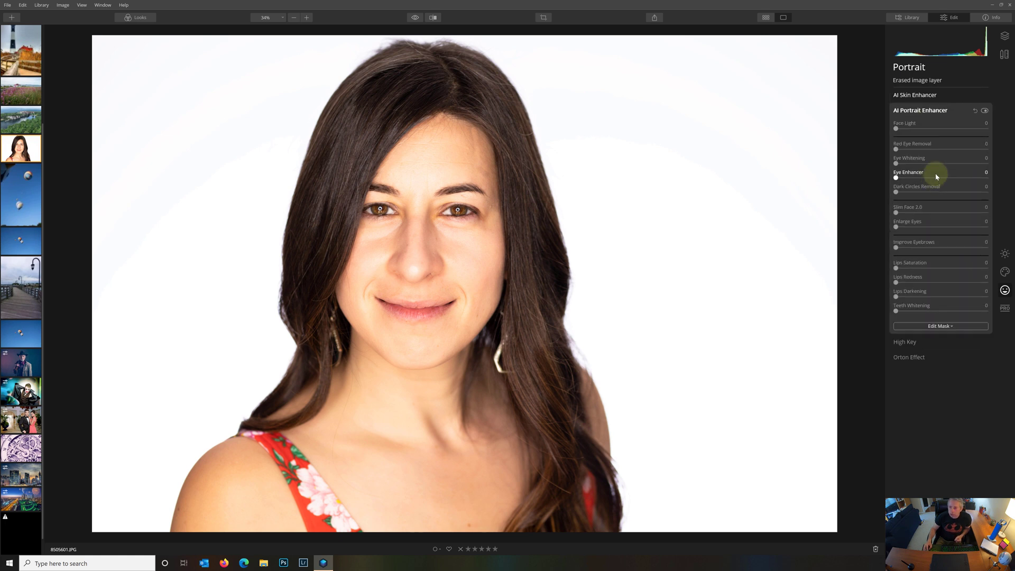
Step: Lower the Highlights of the erased image layer to -56 in the Light filter and check its advanced settings
{"action": "left_click", "coordinate": [1005, 254]}
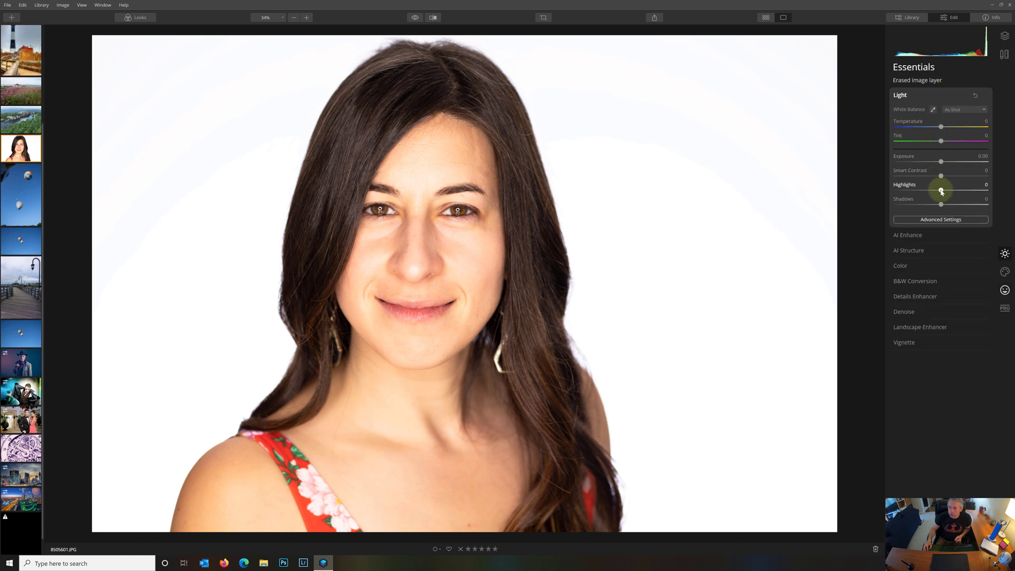
{"action": "left_click_drag", "start_coordinate": [941, 189], "coordinate": [917, 190]}
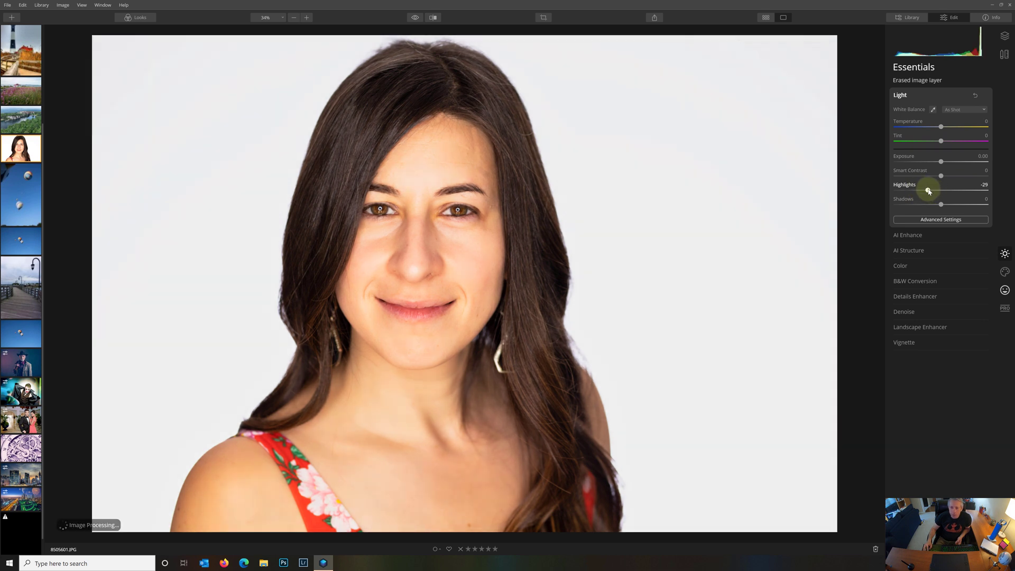
{"action": "left_click_drag", "start_coordinate": [929, 191], "coordinate": [915, 191]}
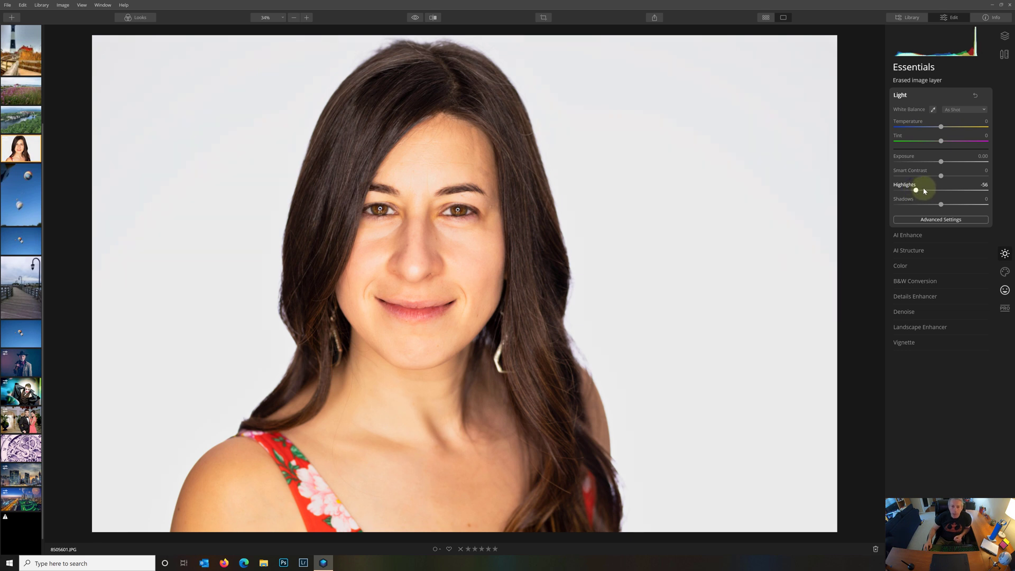
{"action": "left_click", "coordinate": [940, 218]}
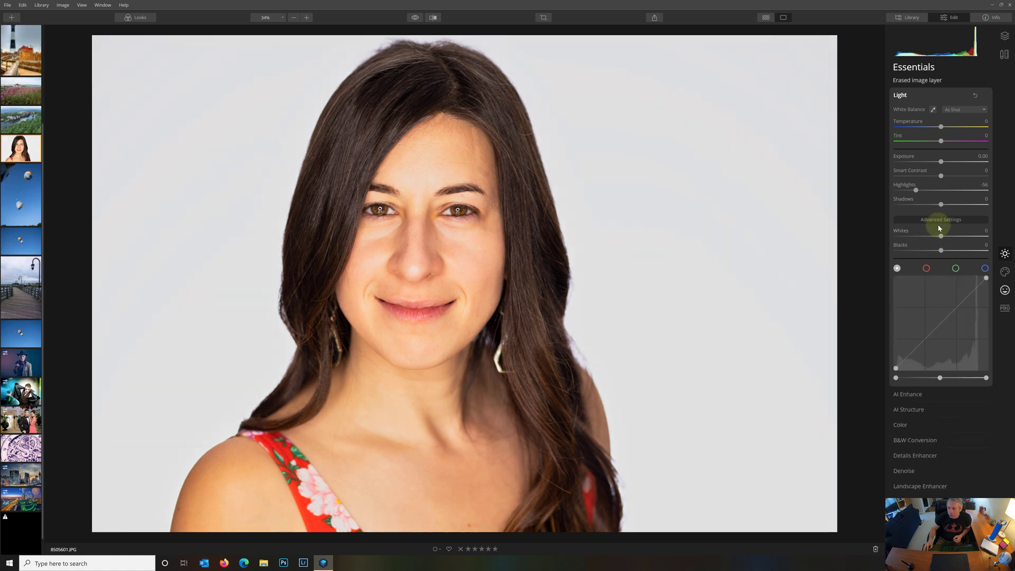
{"action": "left_click", "coordinate": [939, 219]}
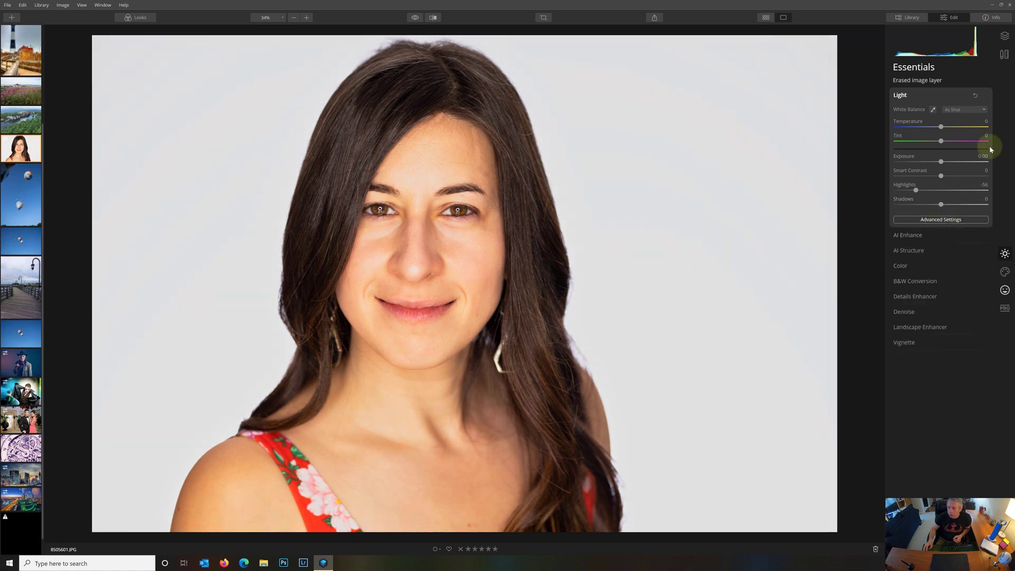
{"action": "left_click", "coordinate": [964, 221]}
{"action": "left_click", "coordinate": [963, 219]}
Step: Mask the erased image layer to the face by painting with a size 100 brush at 50% opacity and 100% softness, checking the mask overlay
{"action": "left_click", "coordinate": [1004, 35]}
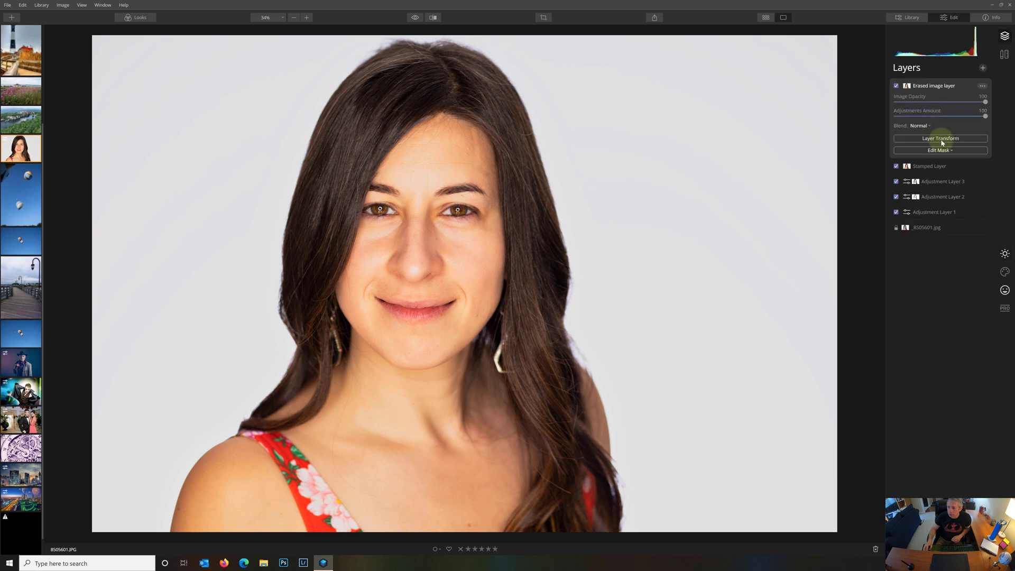
{"action": "left_click", "coordinate": [940, 150]}
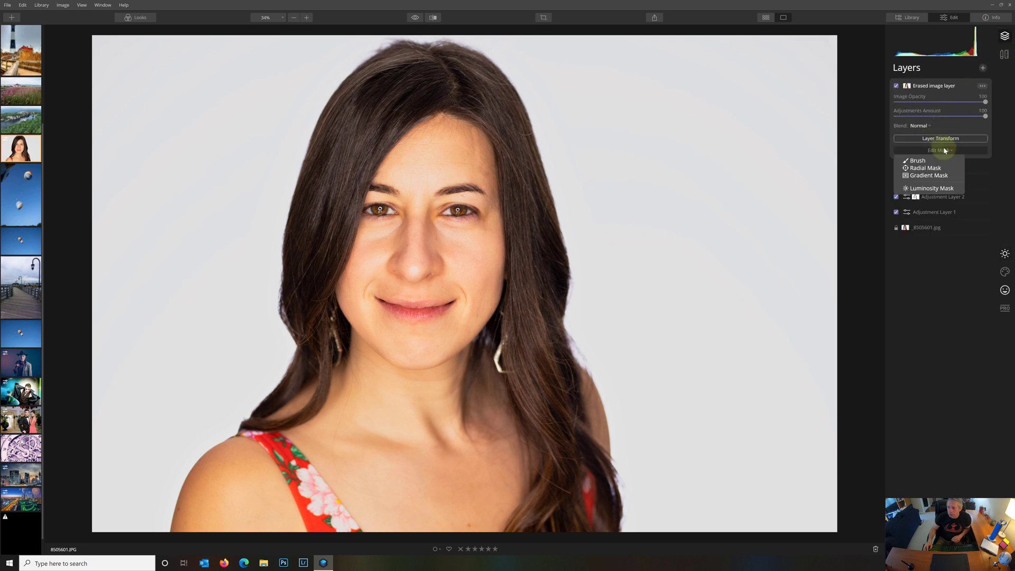
{"action": "left_click", "coordinate": [919, 161]}
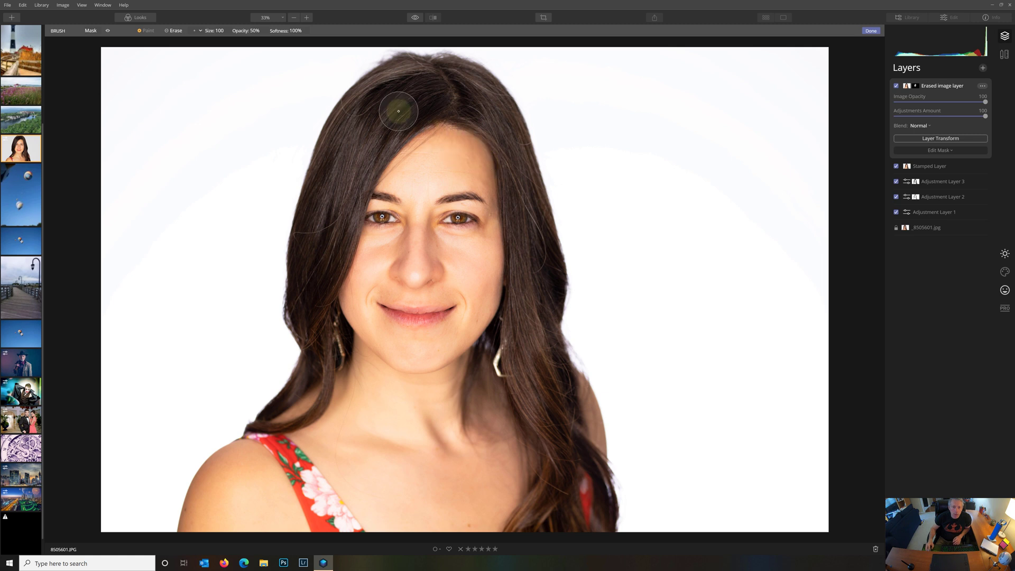
{"action": "left_click", "coordinate": [108, 31]}
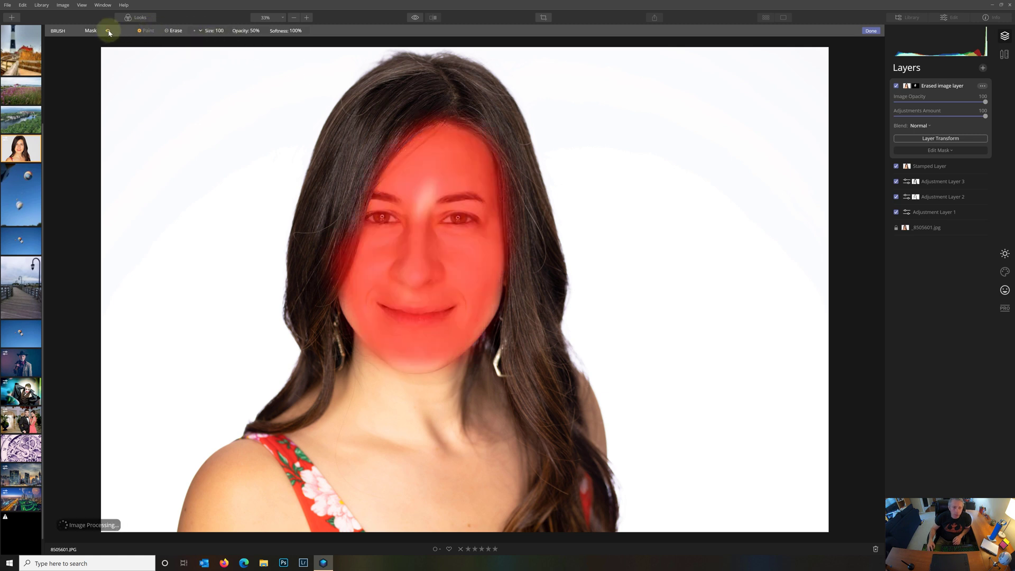
{"action": "mouse_move", "coordinate": [419, 176]}
{"action": "left_mouse_down"}
{"action": "mouse_move", "coordinate": [401, 335]}
{"action": "mouse_move", "coordinate": [353, 292]}
{"action": "mouse_move", "coordinate": [441, 356]}
{"action": "mouse_move", "coordinate": [489, 254]}
{"action": "mouse_move", "coordinate": [435, 149]}
{"action": "mouse_move", "coordinate": [391, 236]}
{"action": "mouse_move", "coordinate": [462, 274]}
{"action": "mouse_move", "coordinate": [438, 308]}
{"action": "mouse_move", "coordinate": [454, 312]}
{"action": "mouse_move", "coordinate": [404, 343]}
{"action": "left_mouse_up"}
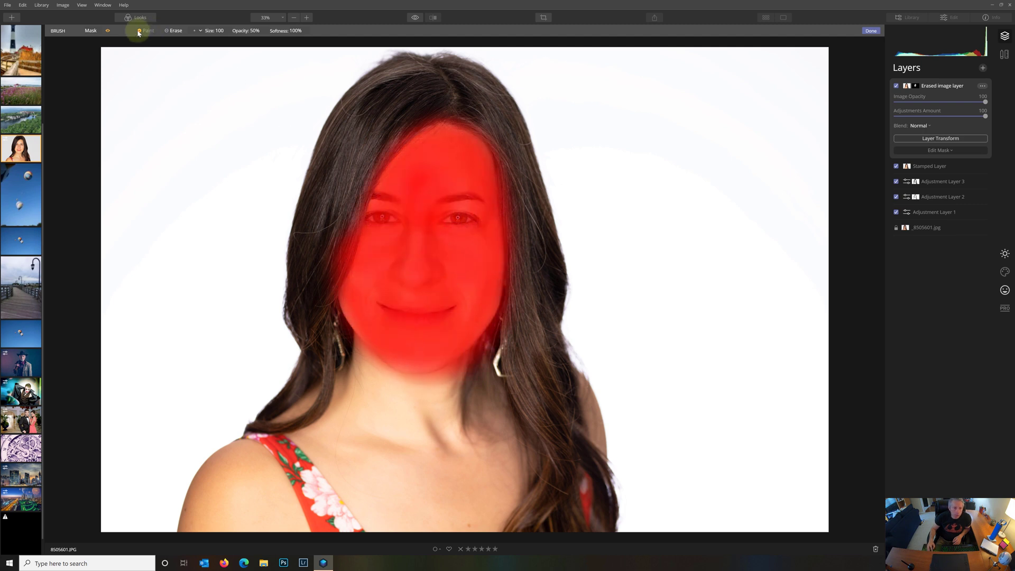
{"action": "left_click", "coordinate": [108, 30]}
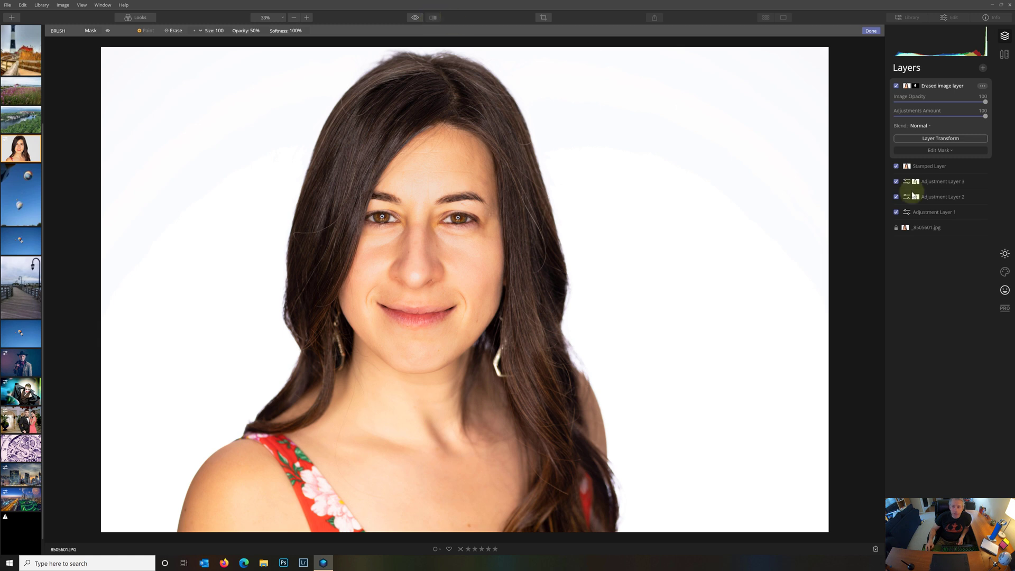
{"action": "left_click", "coordinate": [867, 33]}
Step: Compare the original and retouched portrait with the before/after split, then return to the normal view
{"action": "left_click", "coordinate": [432, 17]}
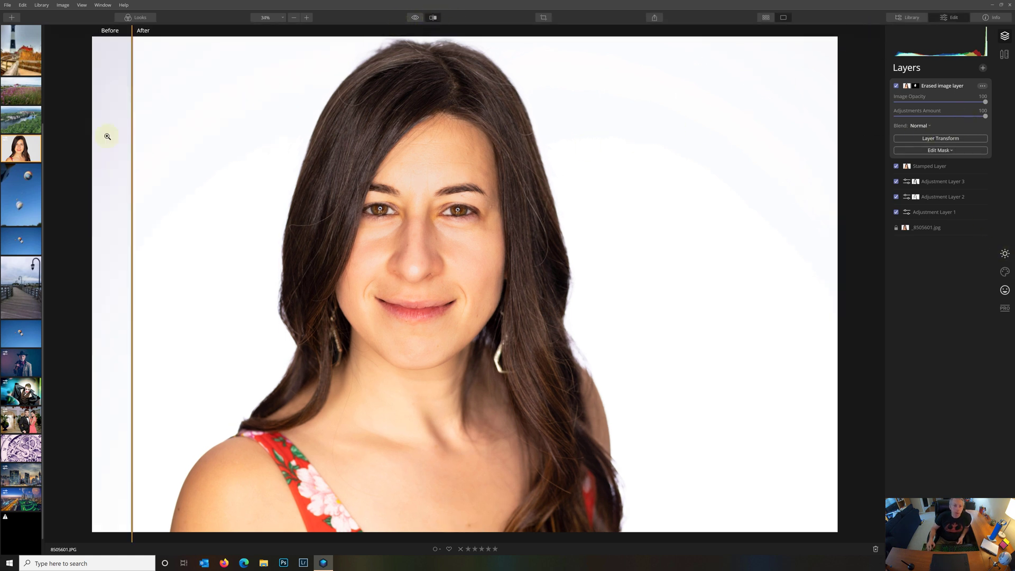
{"action": "left_click_drag", "start_coordinate": [174, 118], "coordinate": [159, 146]}
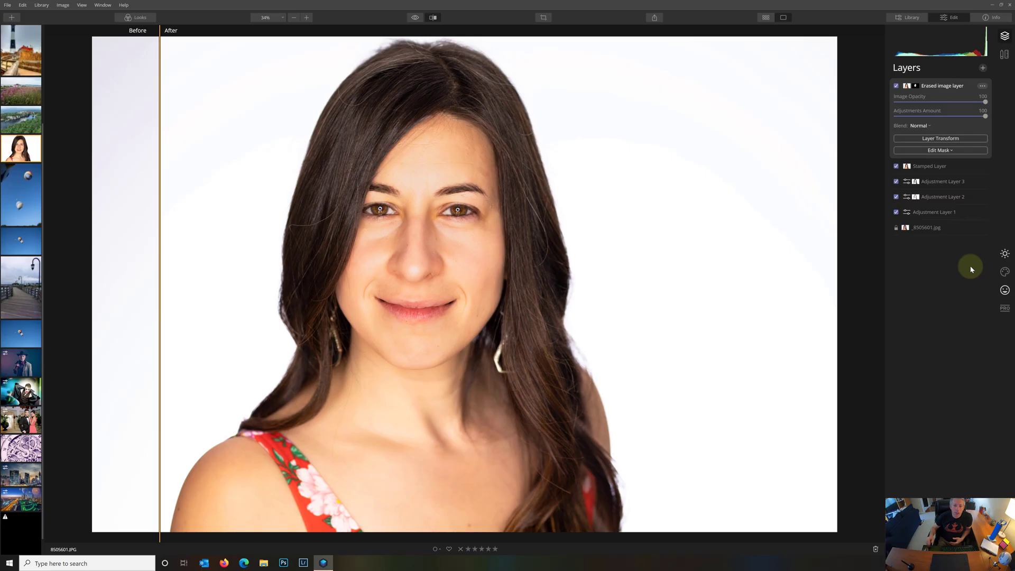
{"action": "left_click", "coordinate": [432, 17]}
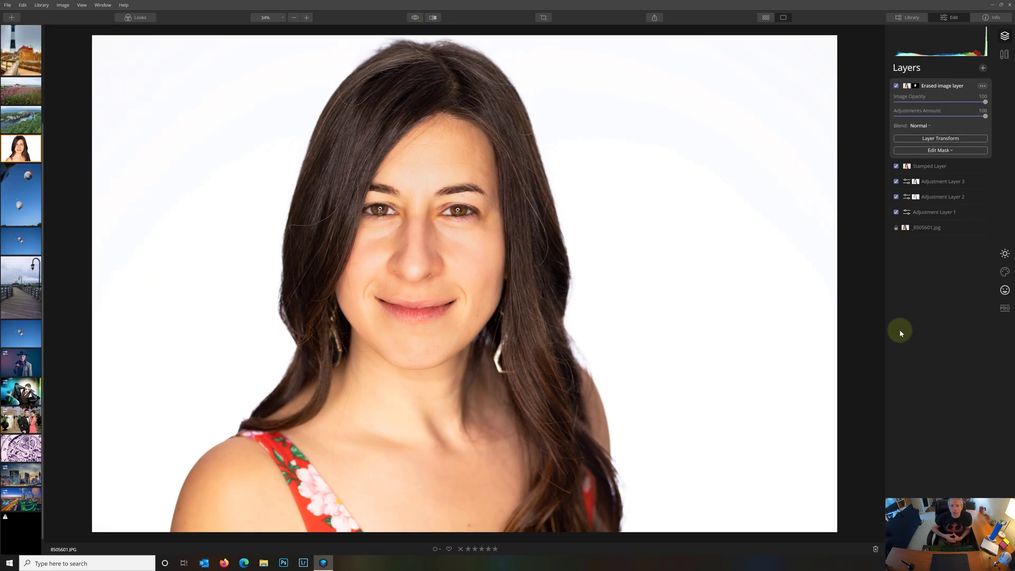
Step: Review the erased image layer's Light adjustments and open its AI Skin Enhancer settings
{"action": "left_click", "coordinate": [1004, 253]}
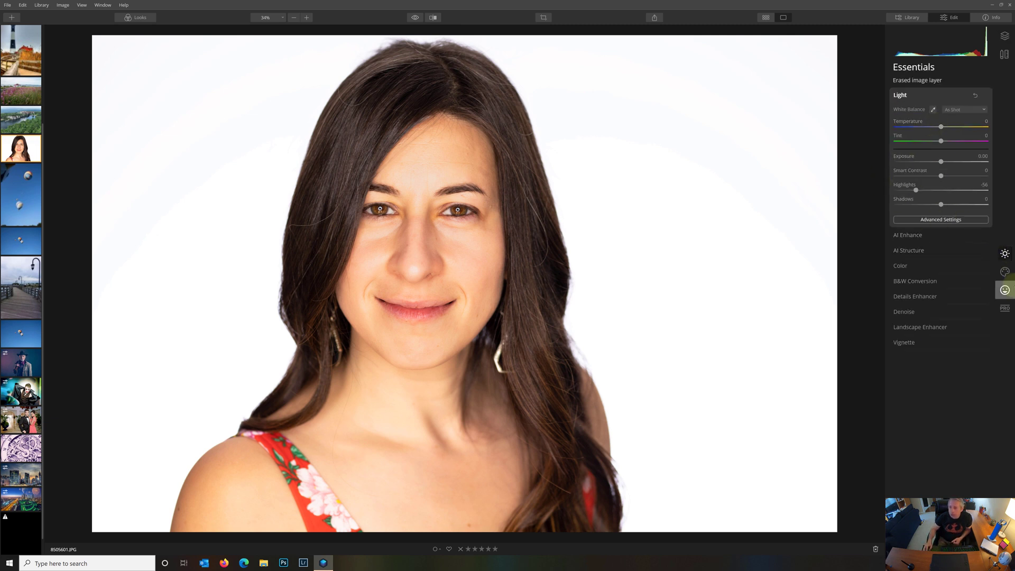
{"action": "left_click", "coordinate": [1004, 289]}
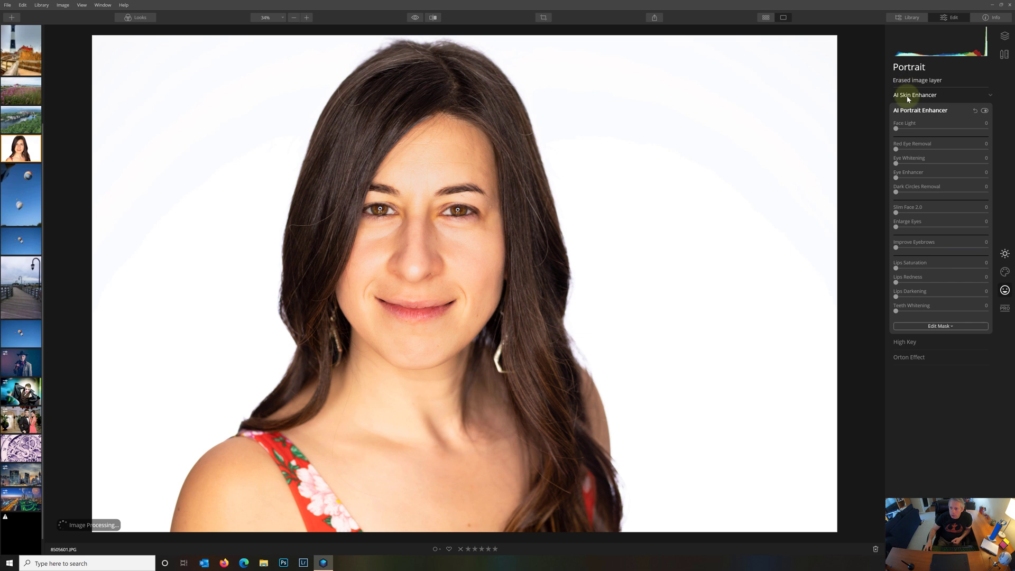
{"action": "left_click", "coordinate": [907, 97]}
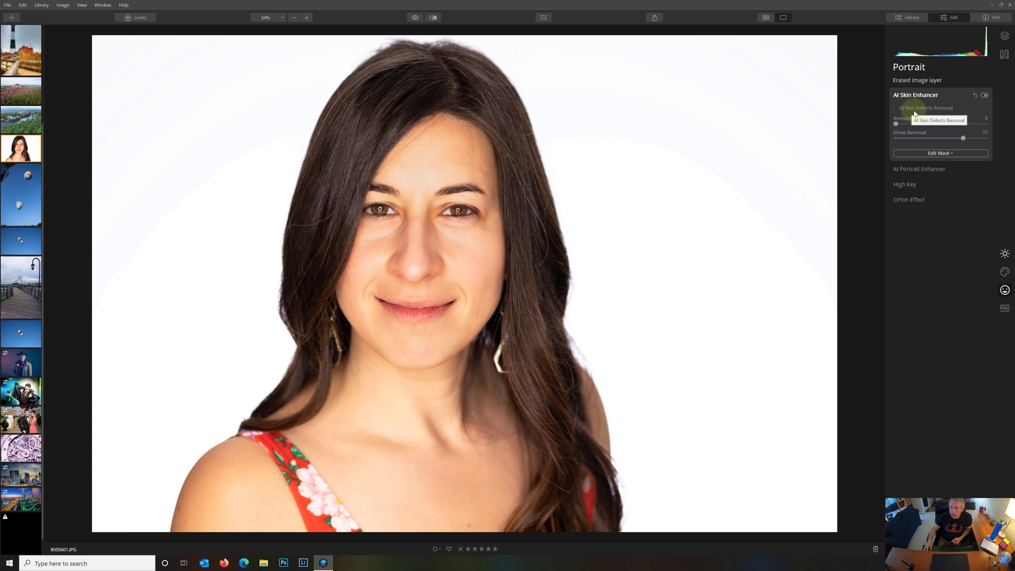